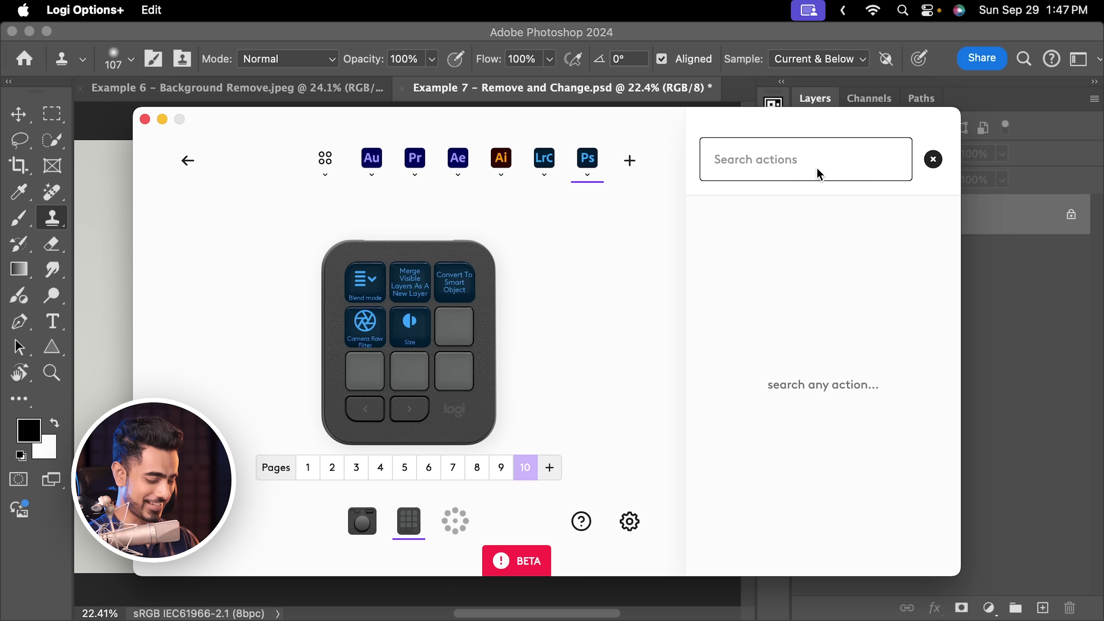
Search the actions for "Remove B" and assign Remove Background to the third key in the keypad's second row on page 10
text(emove B)
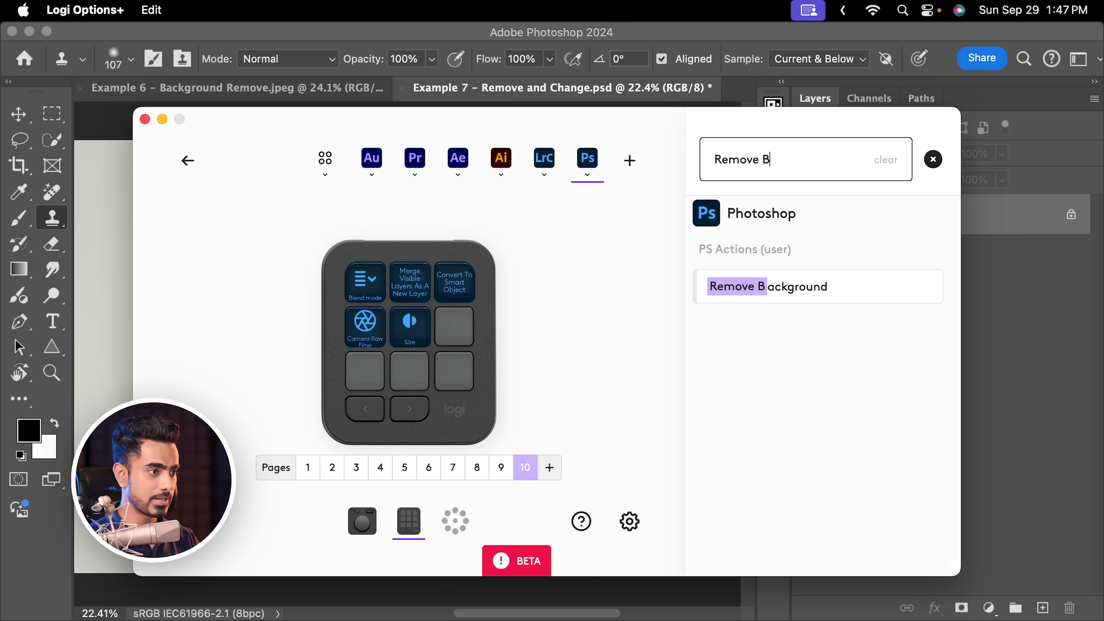
drag(782, 297, 469, 337)
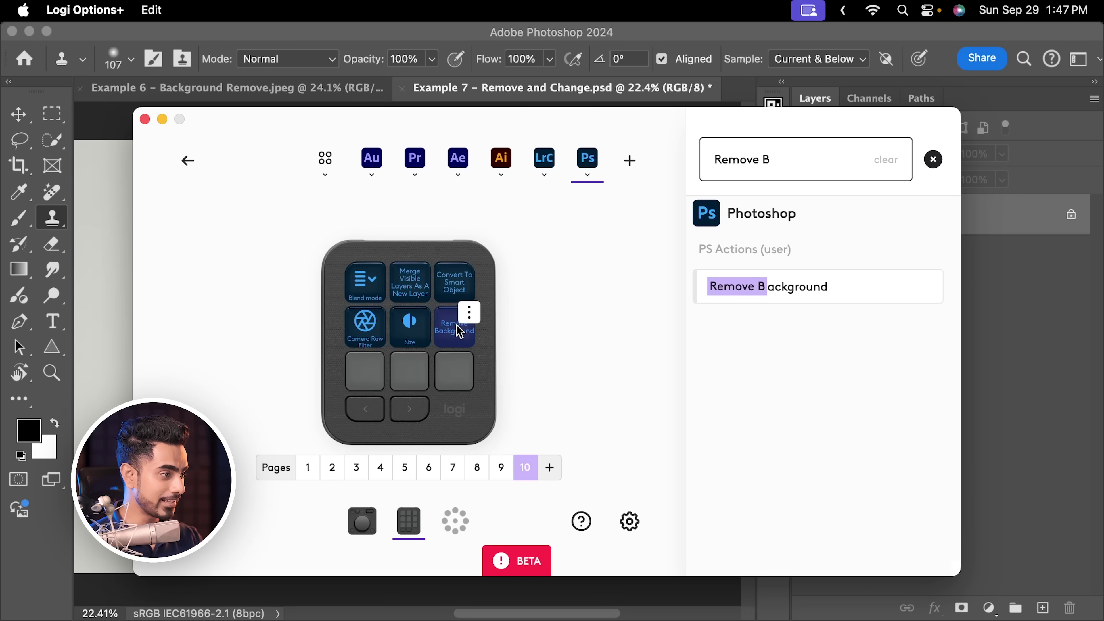
Open the Remove Background key's icon for editing and change its background color to a strong red
click(459, 331)
click(535, 385)
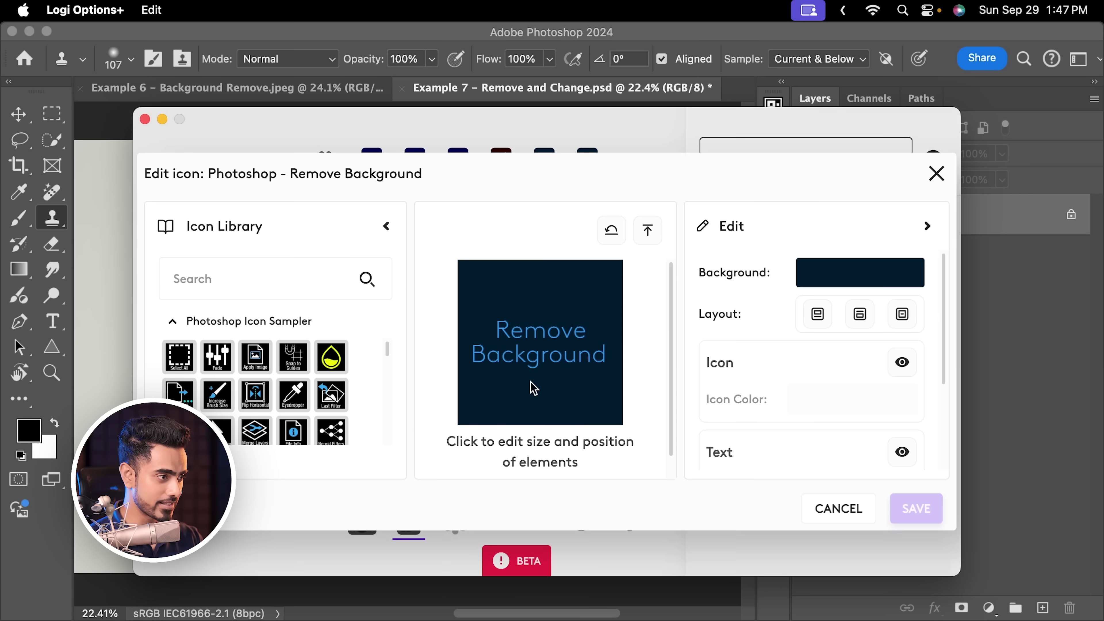
click(895, 278)
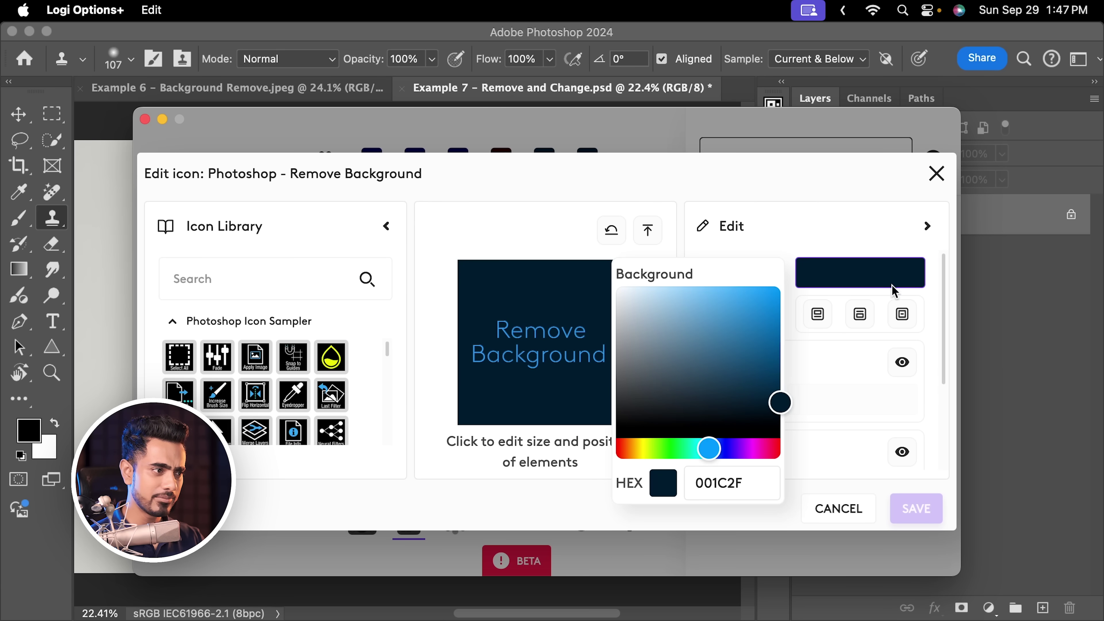
drag(763, 453, 774, 445)
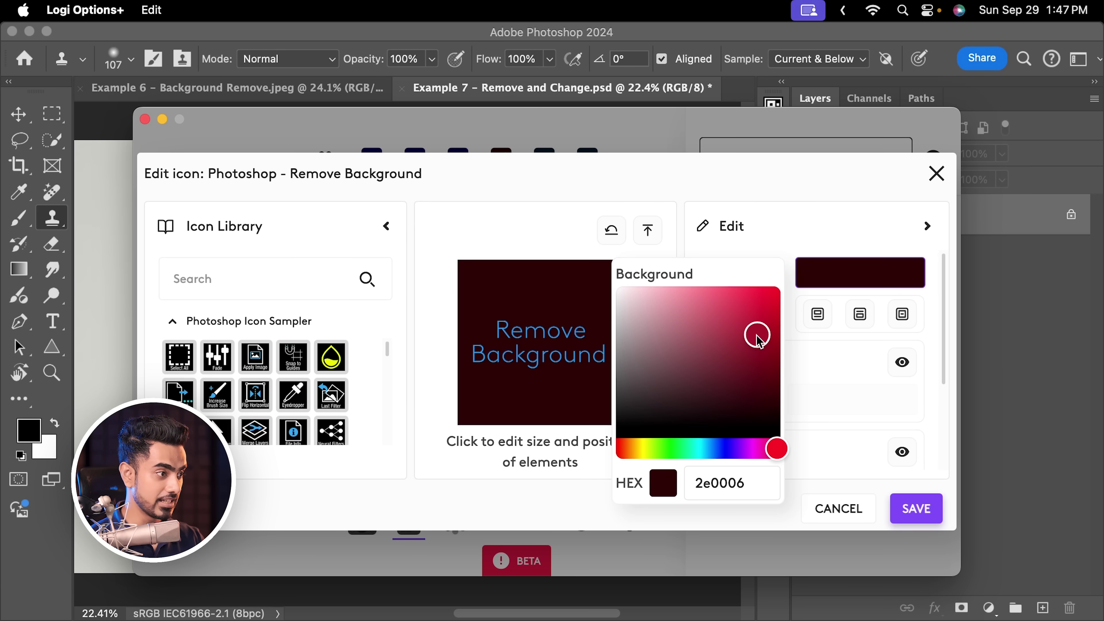
drag(756, 340, 789, 334)
click(934, 375)
Set the Remove Background icon's text color to white (ffffff) and its font size to 35pts
scroll(870, 391, down, 2)
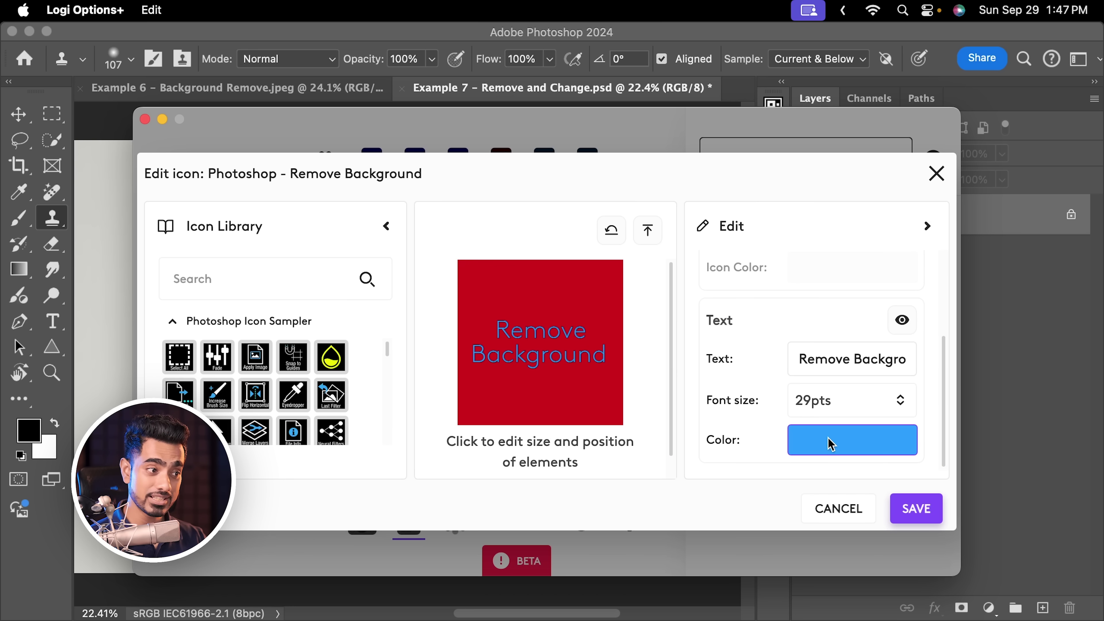
click(828, 441)
drag(584, 207, 570, 190)
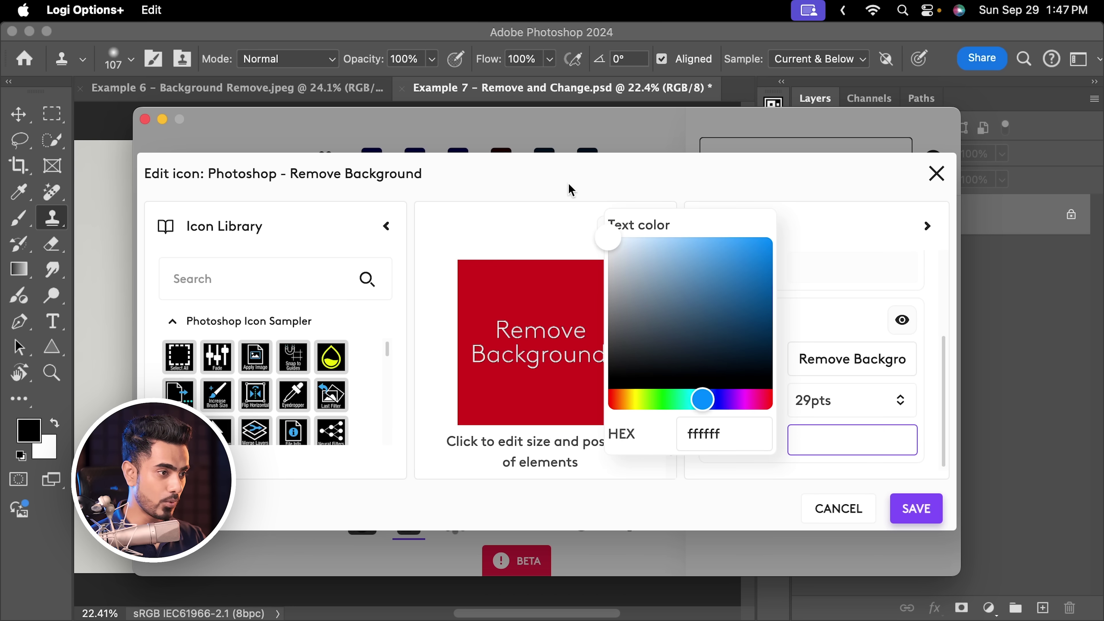
click(948, 377)
click(901, 400)
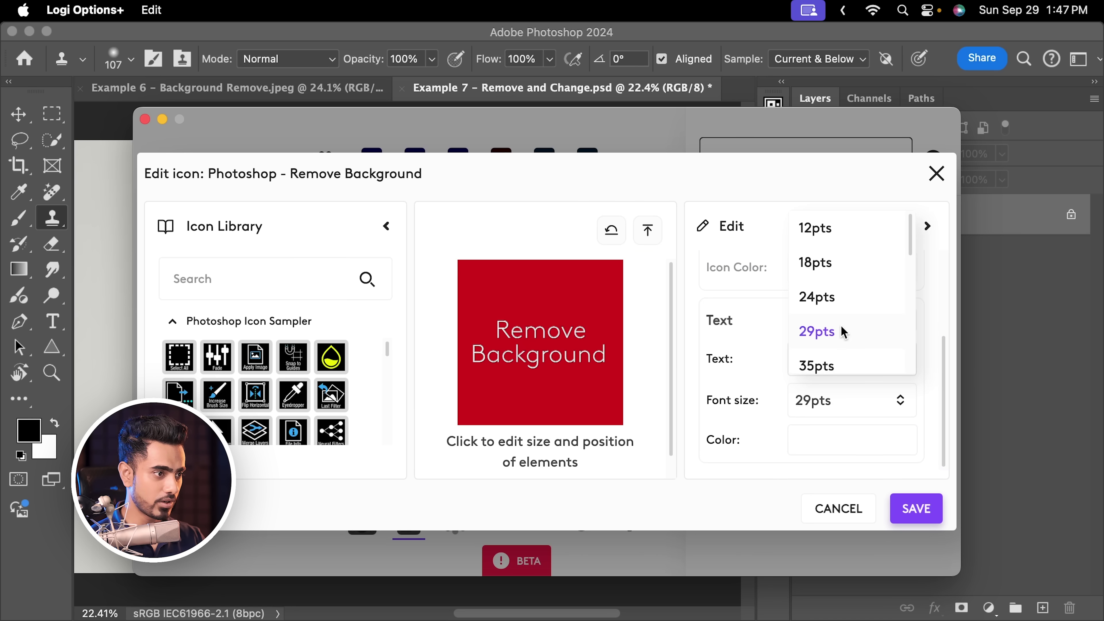
click(817, 365)
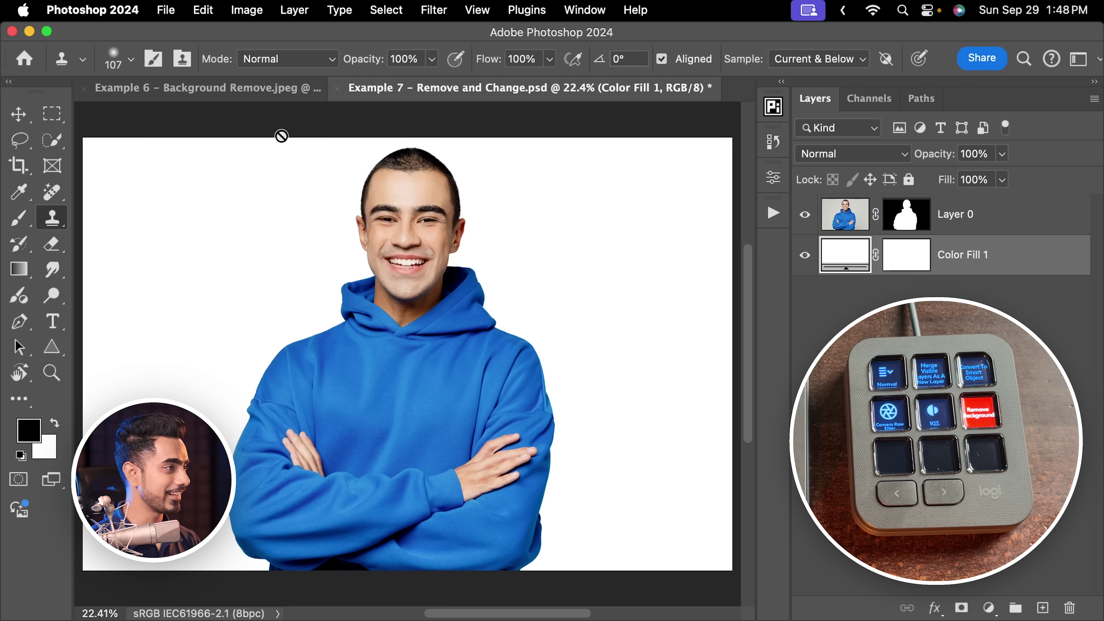
Switch to the Example 6 – Background Remove.jpeg document
click(259, 92)
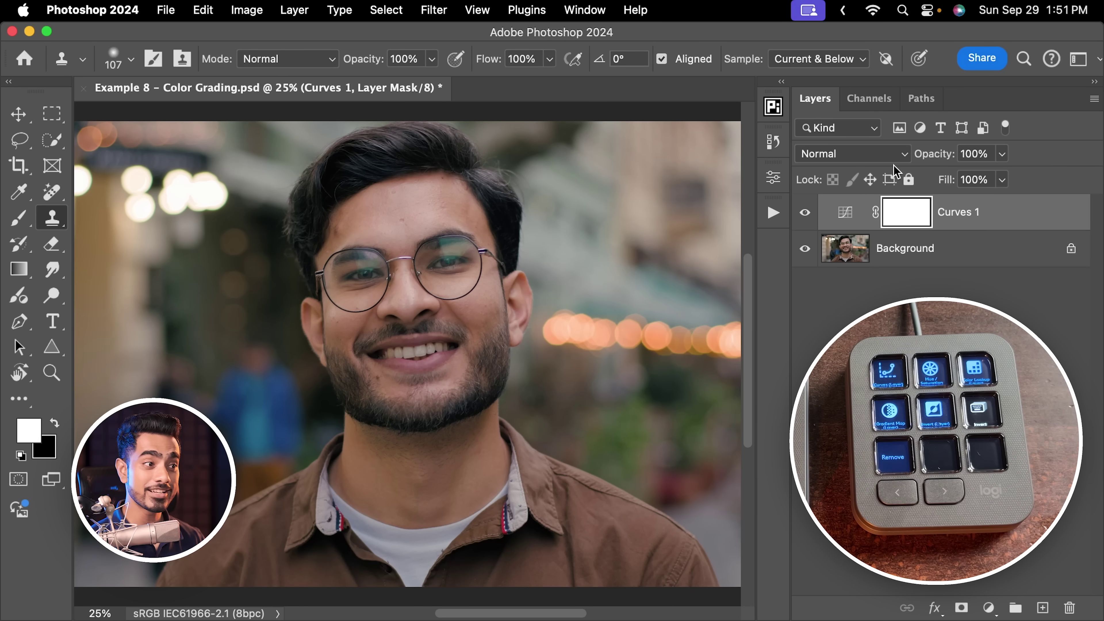
Open the Curves 1 adjustment and use its on-image adjustment tool to brighten the forehead, eye area and darker background tones
double_click(845, 215)
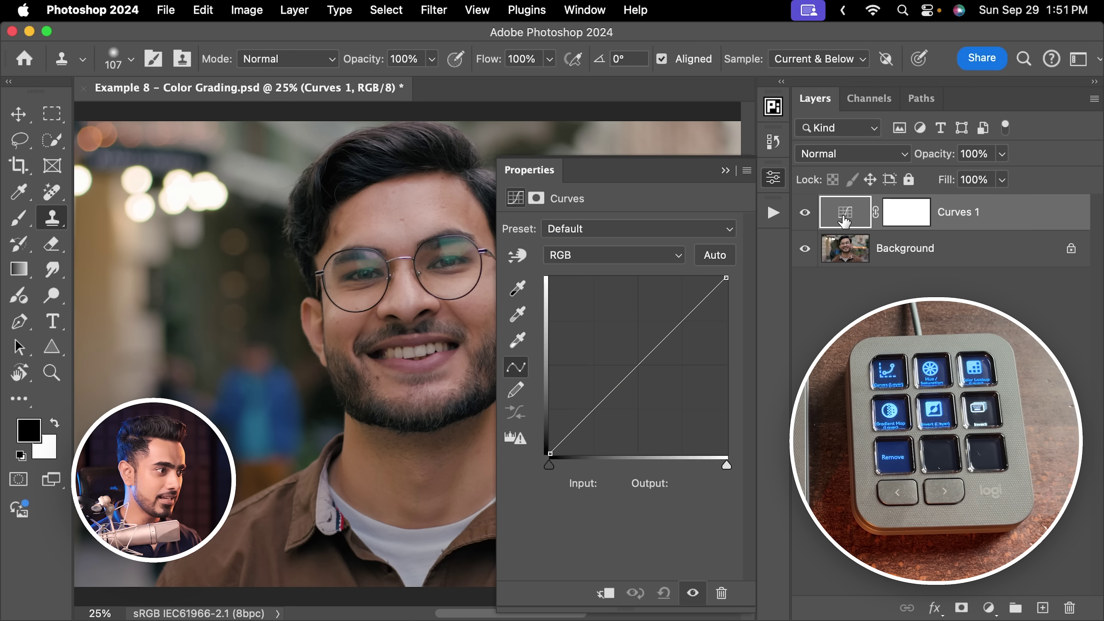
scroll(418, 229, up, 3)
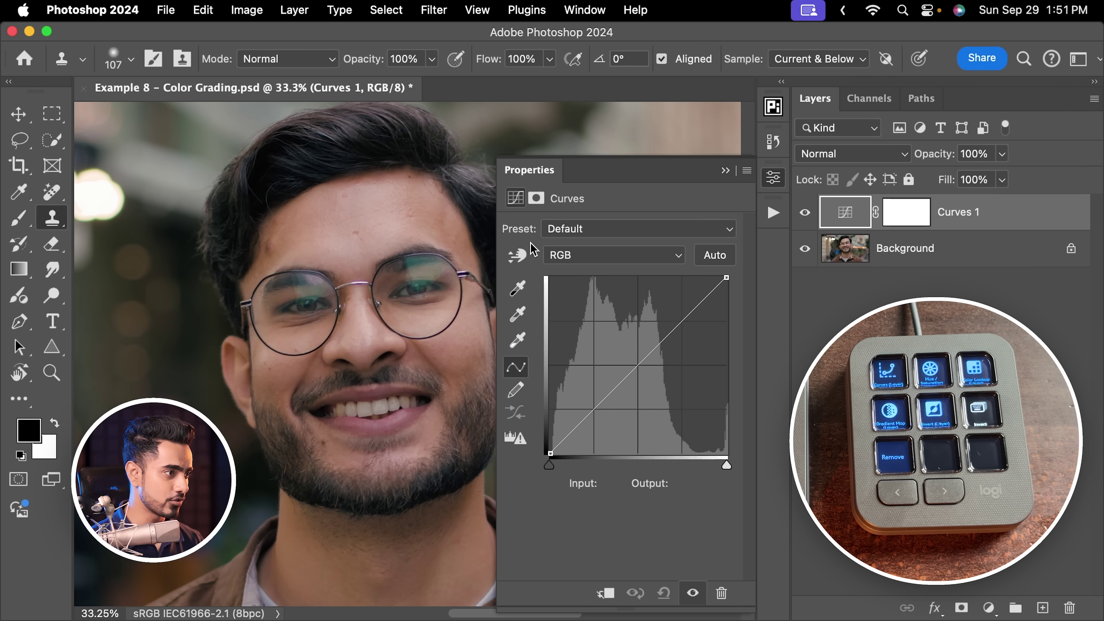
click(517, 254)
drag(381, 229, 379, 219)
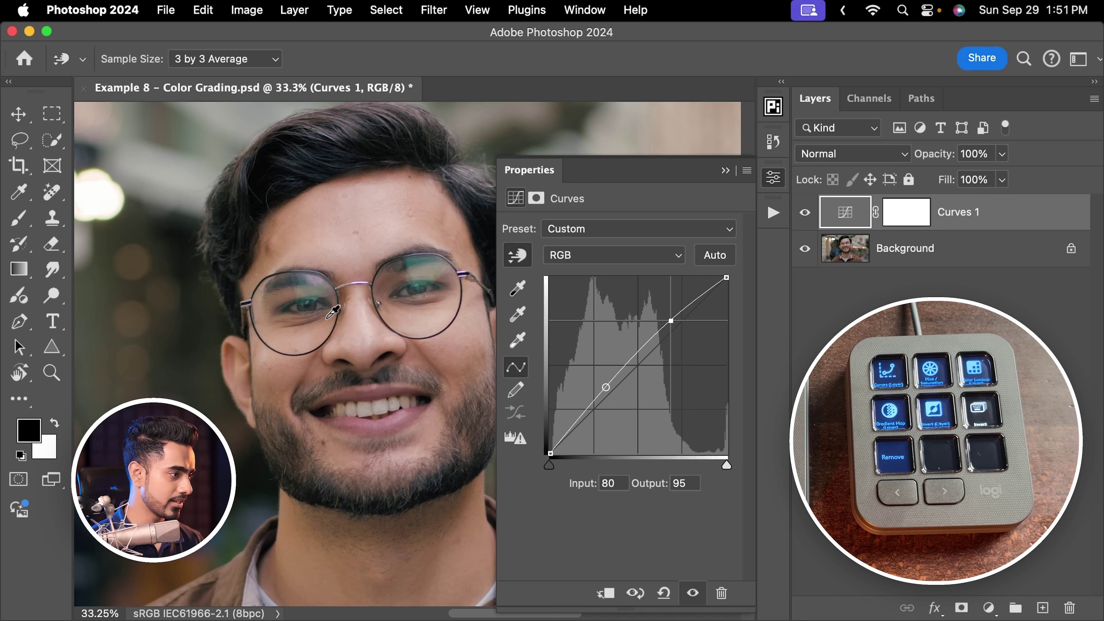
drag(335, 309, 345, 287)
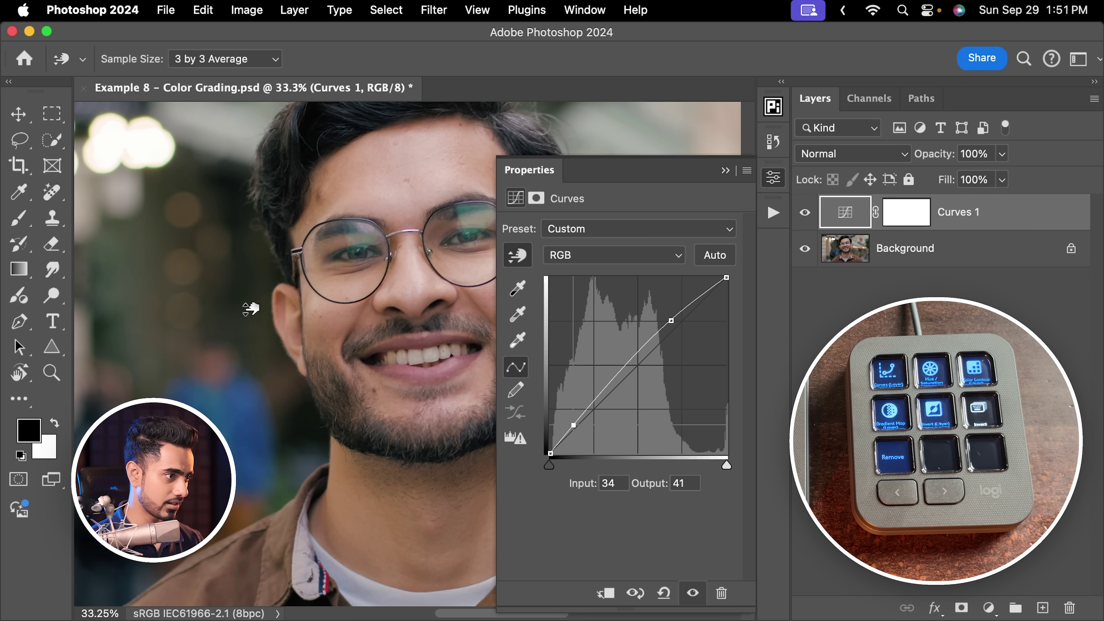
drag(250, 310, 252, 314)
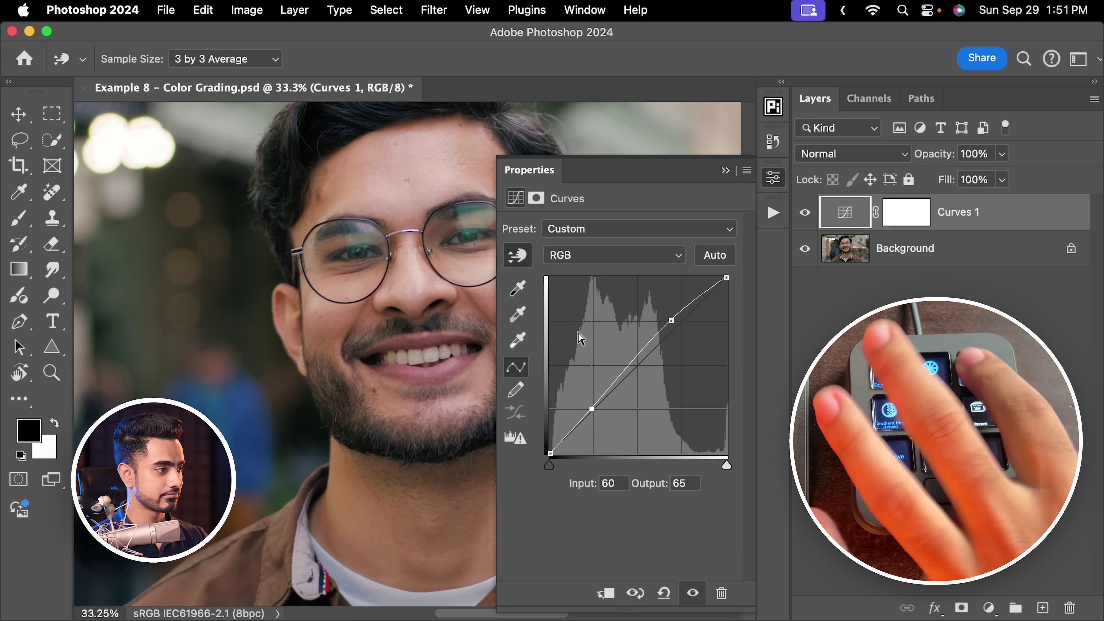
Load the EdgyAmber.3DL 3DLUT file in the Color Lookup 1 adjustment and collapse its properties
click(677, 228)
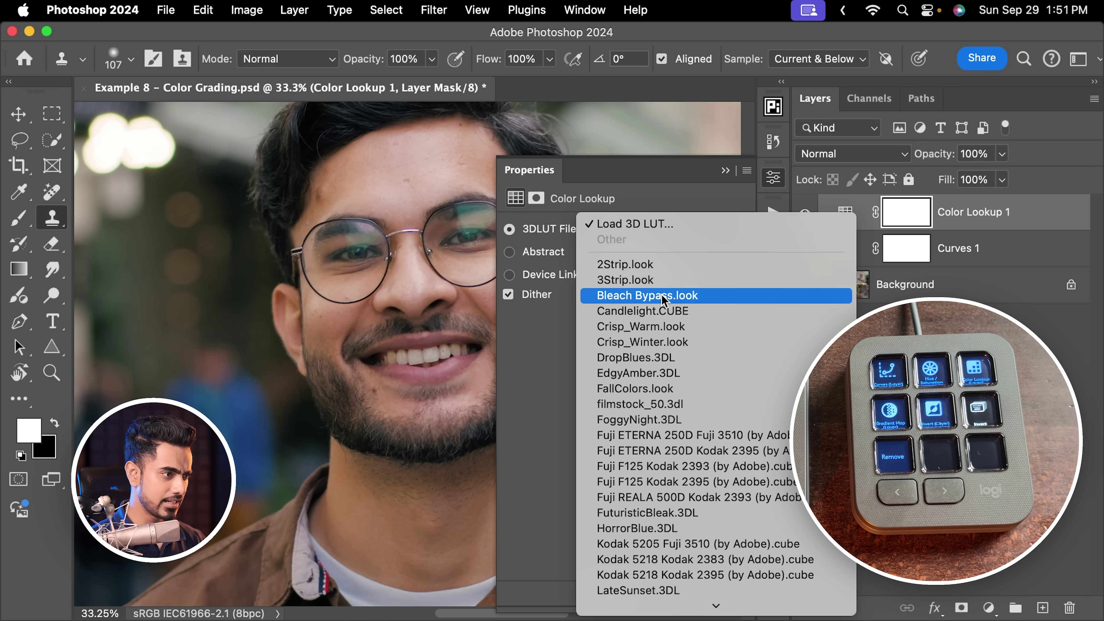
click(657, 372)
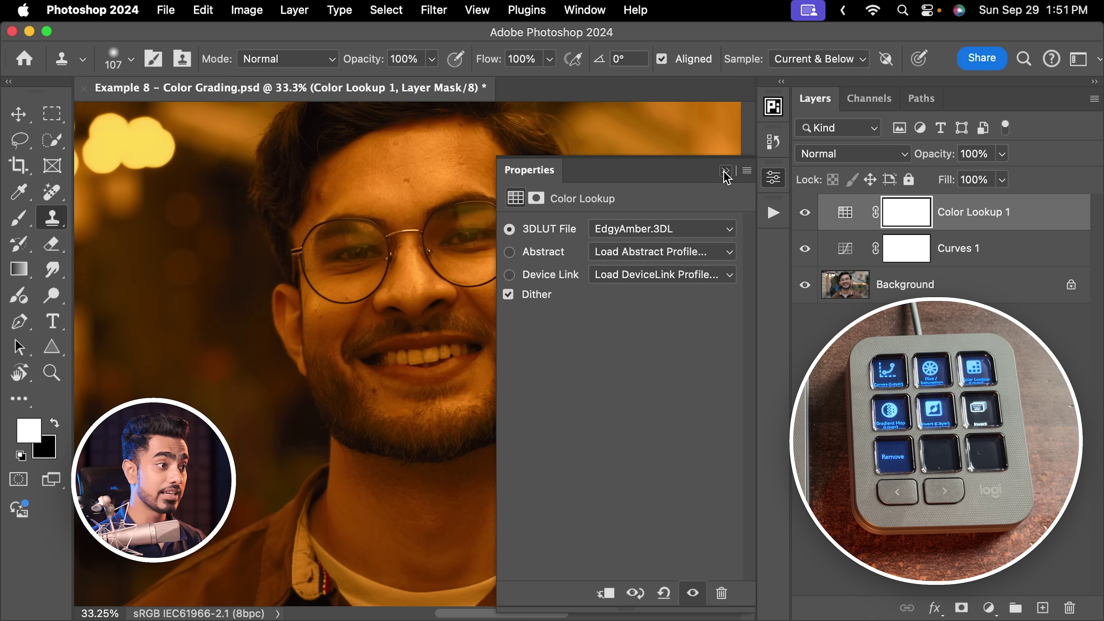
click(725, 171)
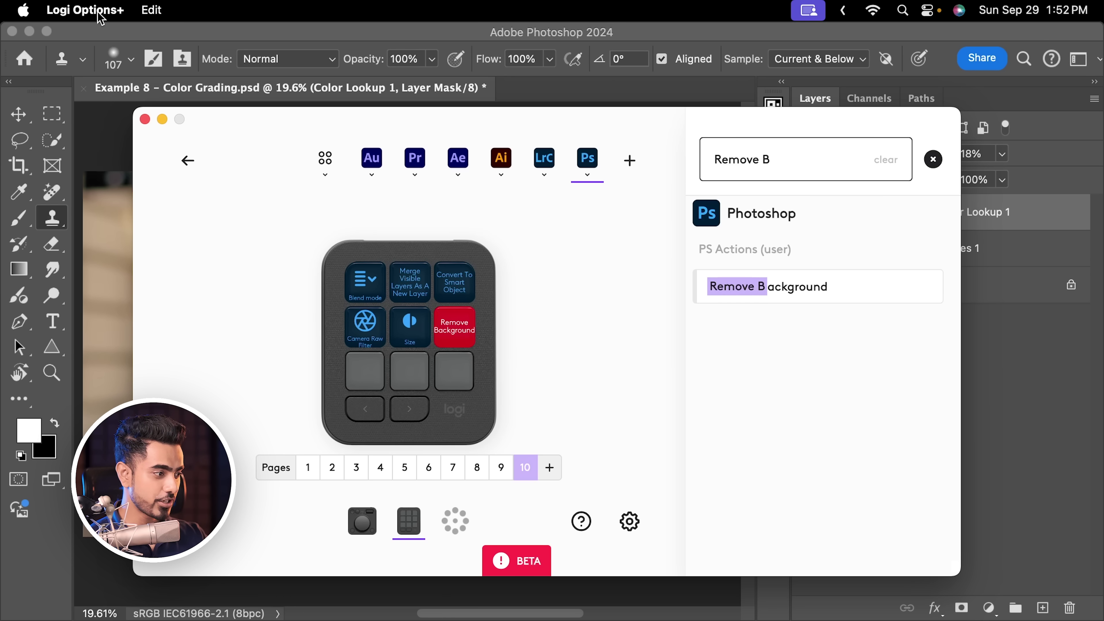
Show the dialpad's button assignments, leave the action search and expand the Keyboard group in the System actions
click(361, 521)
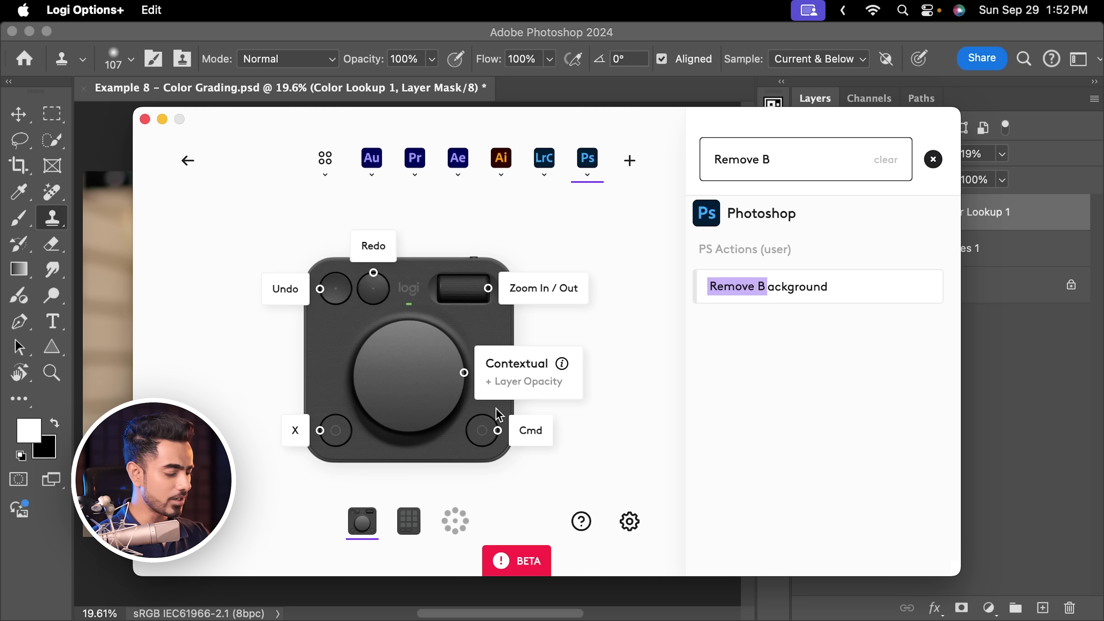
click(932, 159)
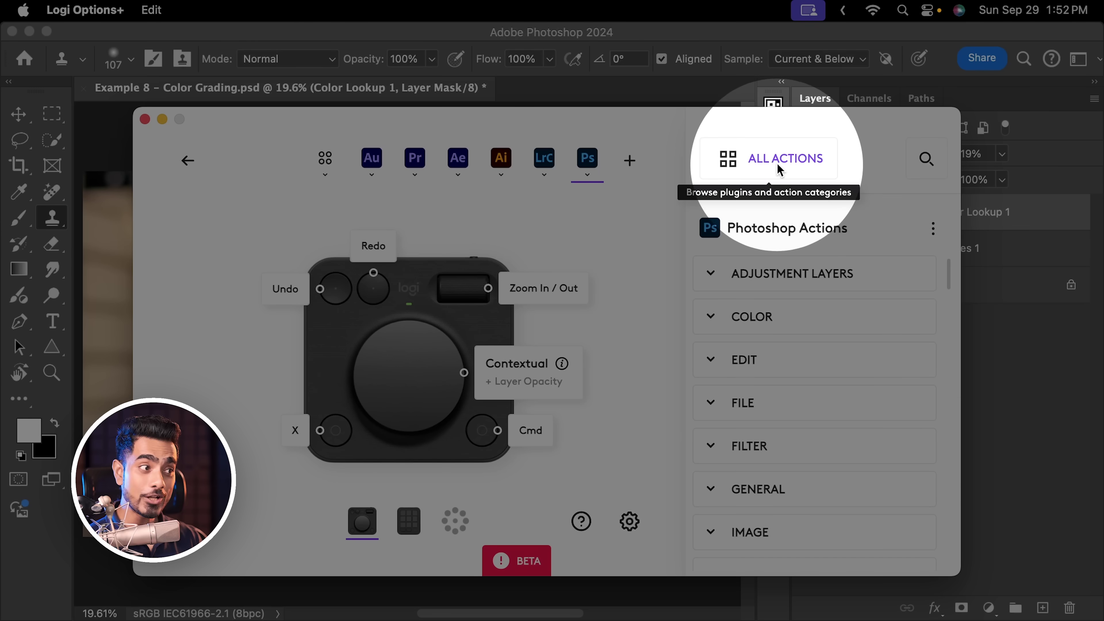
click(780, 166)
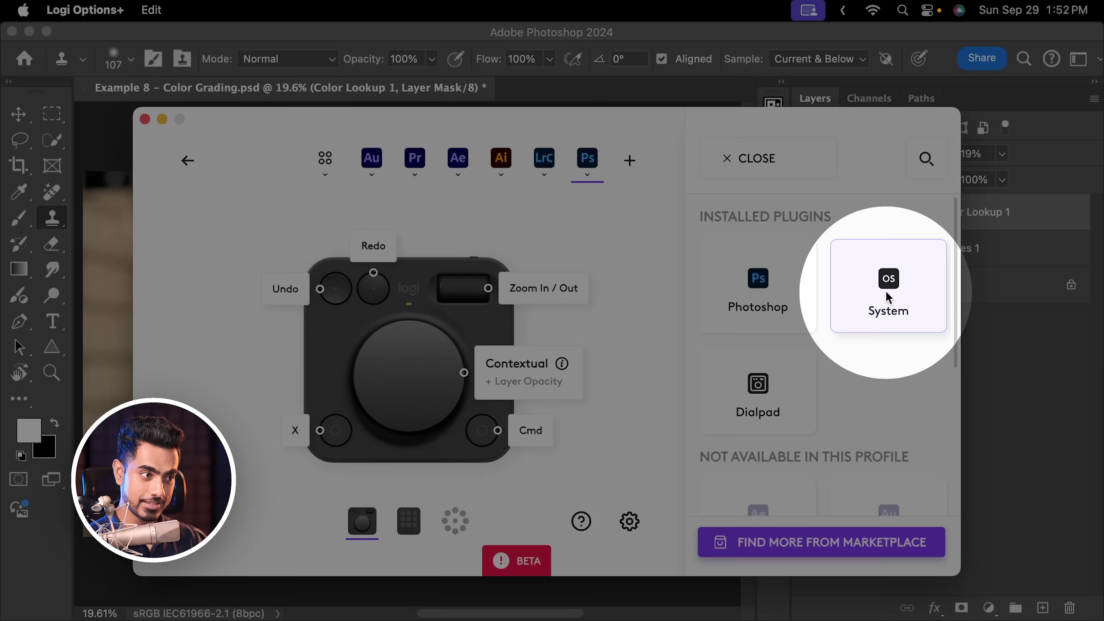
click(853, 298)
scroll(794, 434, down, 2)
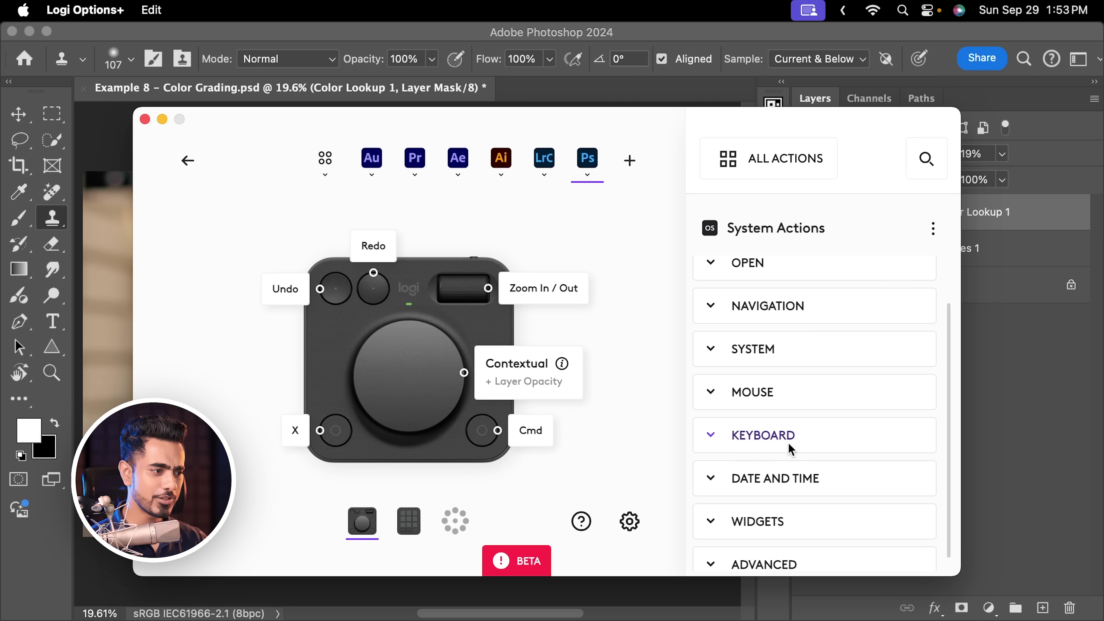
click(759, 443)
scroll(950, 439, down, 2)
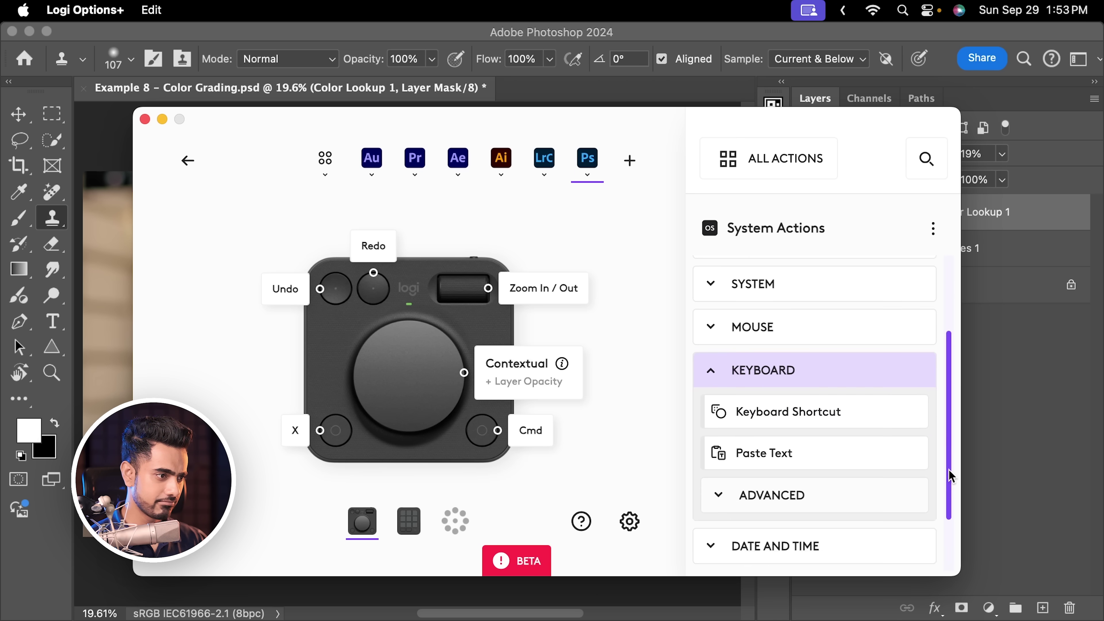
Assign a Keyboard Shortcut action with the Opt key to the dialpad's lower-right button, save it and return to Photoshop
drag(774, 419, 486, 436)
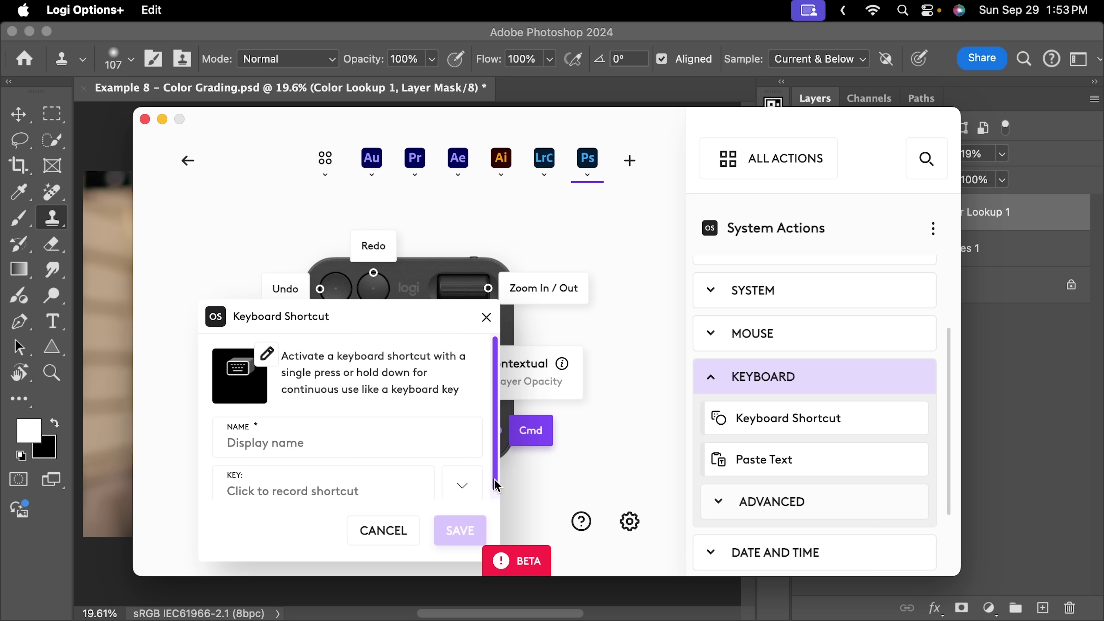
click(355, 488)
key(alt)
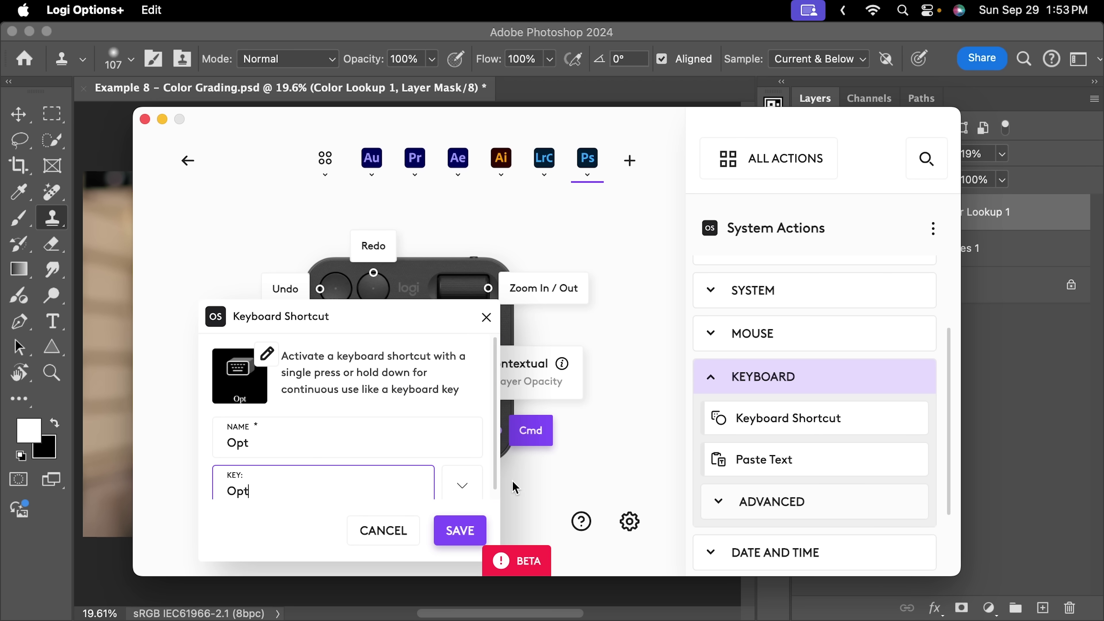
click(459, 530)
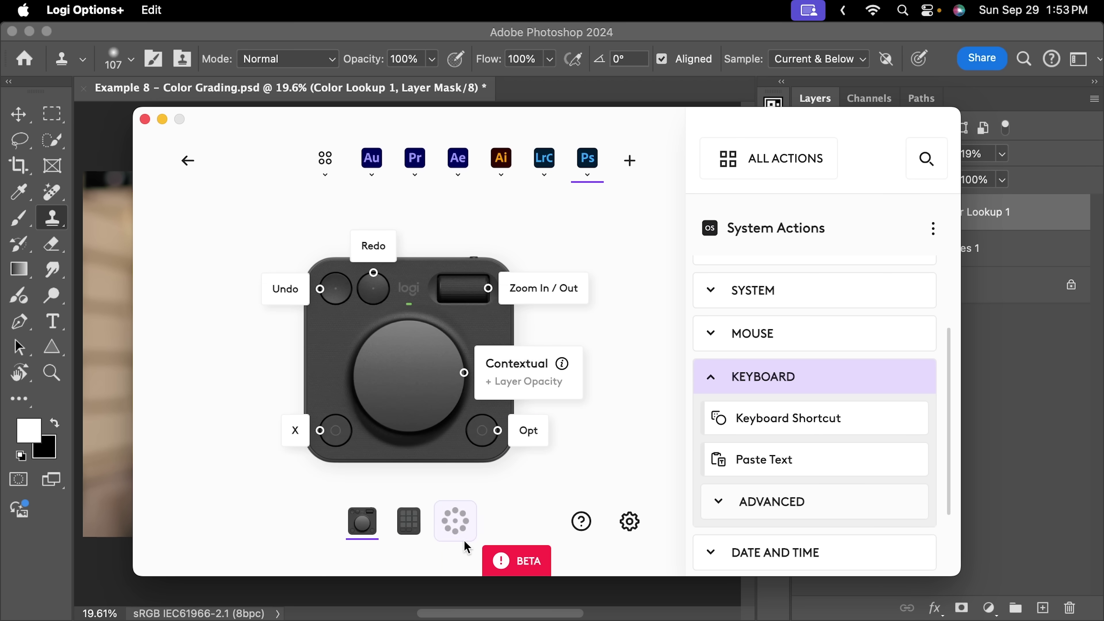
key(super+Tab)
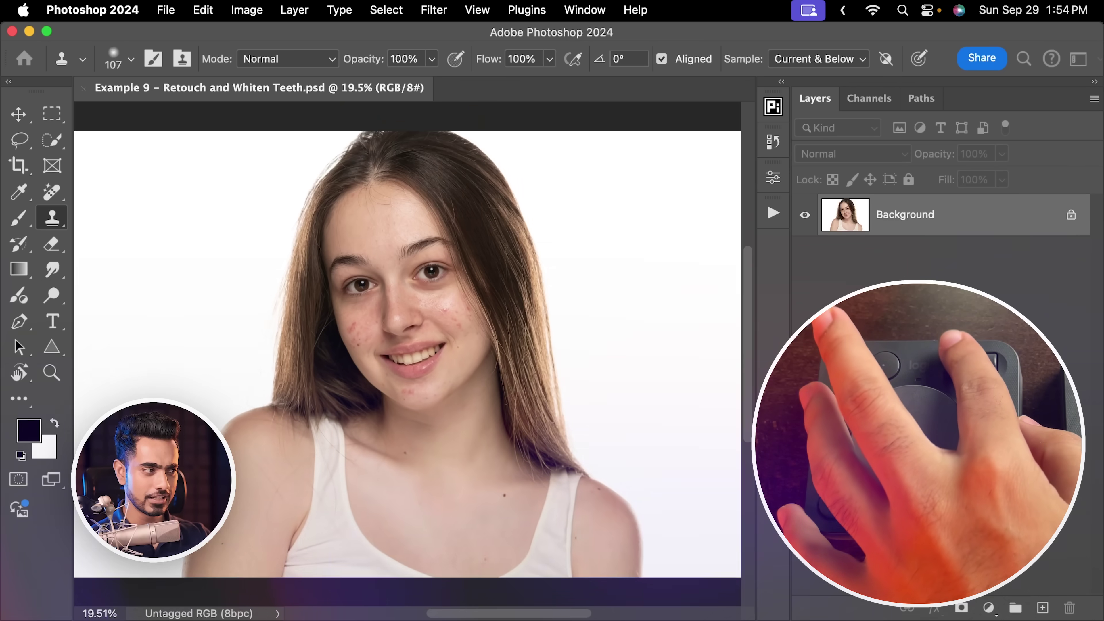
Compare the retouched portrait with the original by toggling visibility of every layer except Background
scroll(408, 355, up, 5)
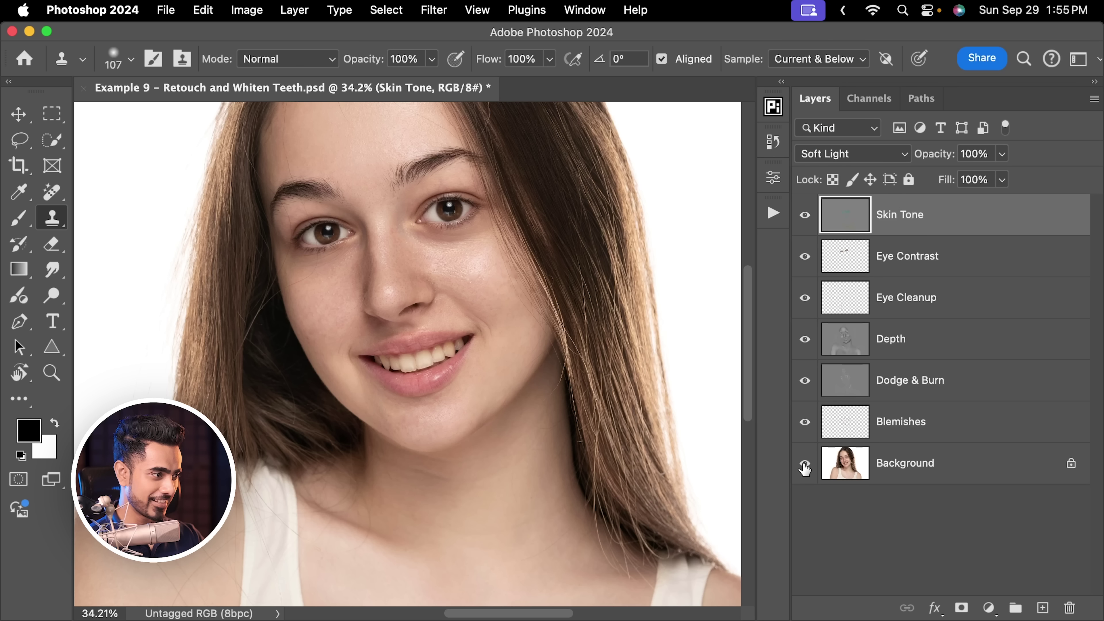
alt+click(804, 465)
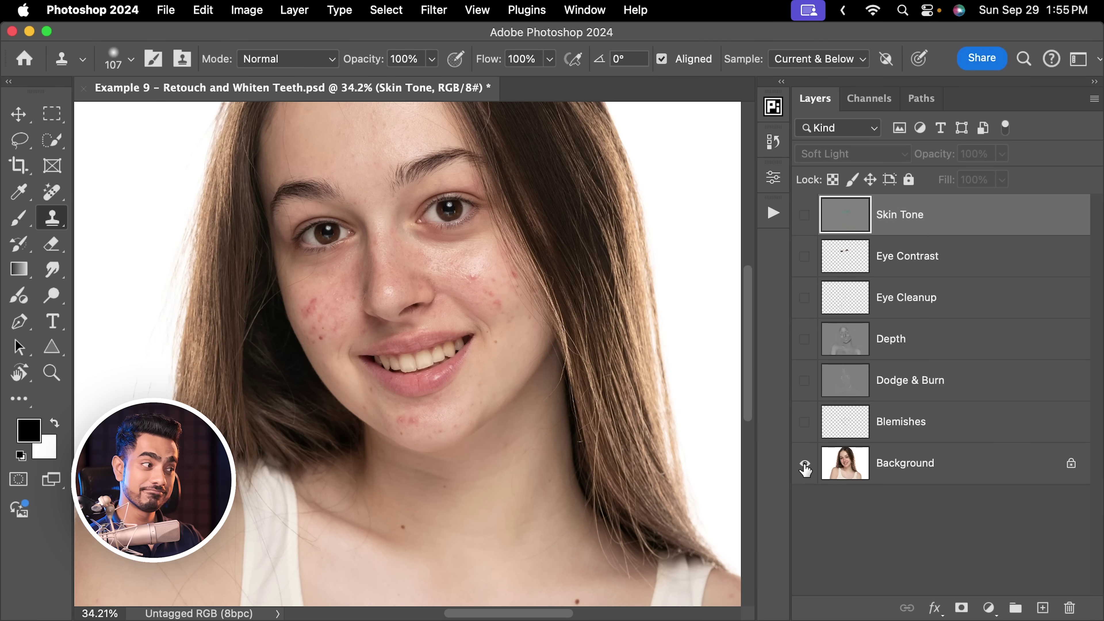
alt+click(804, 467)
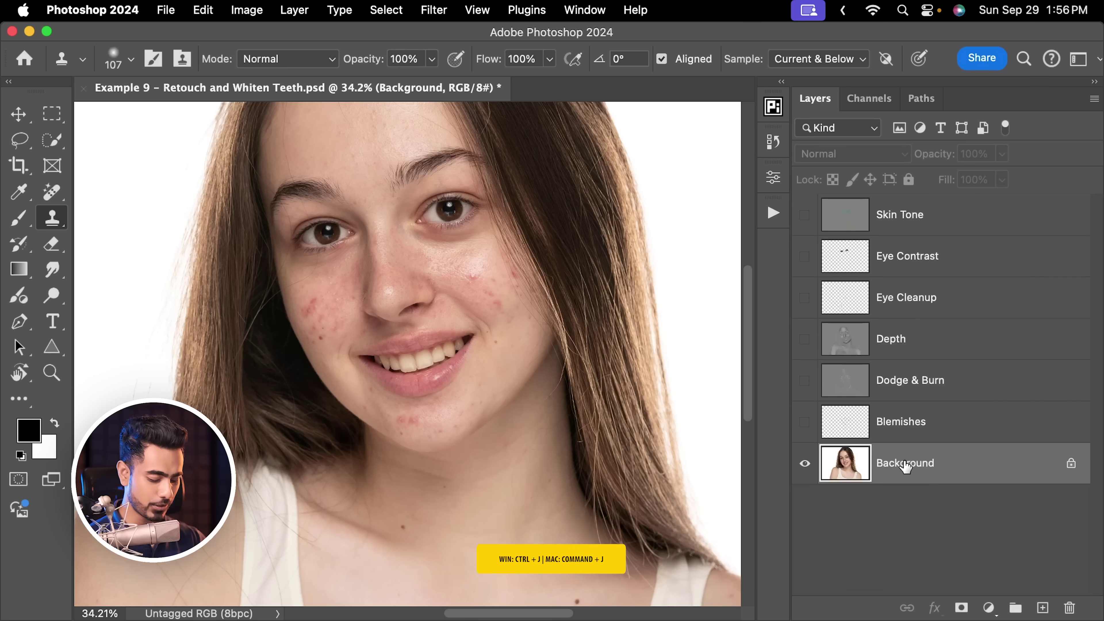
Duplicate the Background layer, run the Retouch4me Heal filter on the copy and lower its sensitivity
key(super+j)
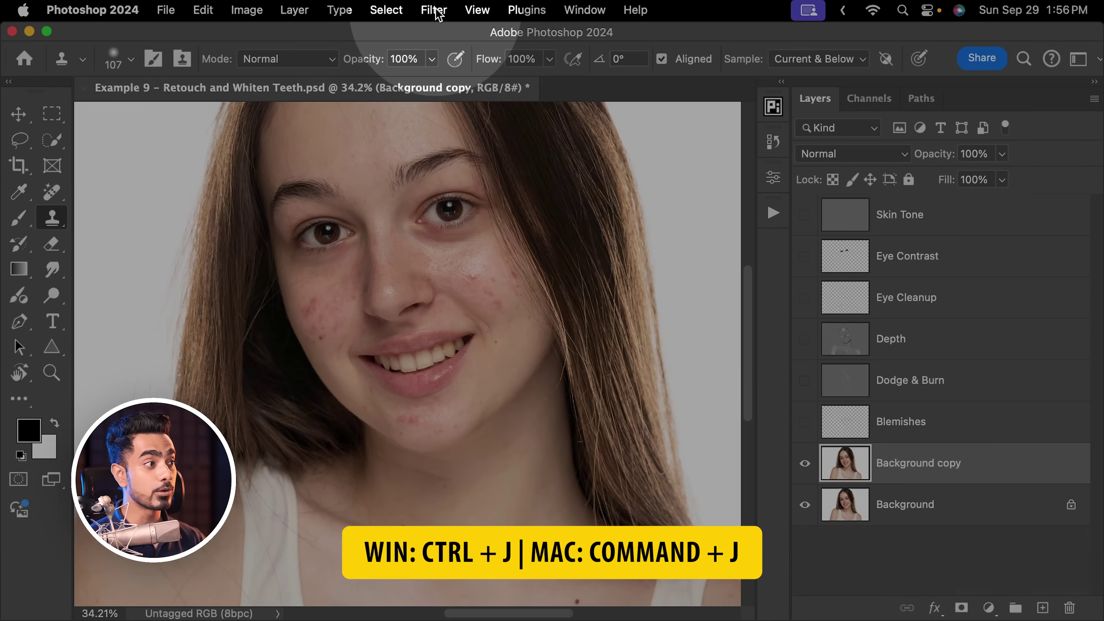
click(433, 10)
mouse_move(525, 474)
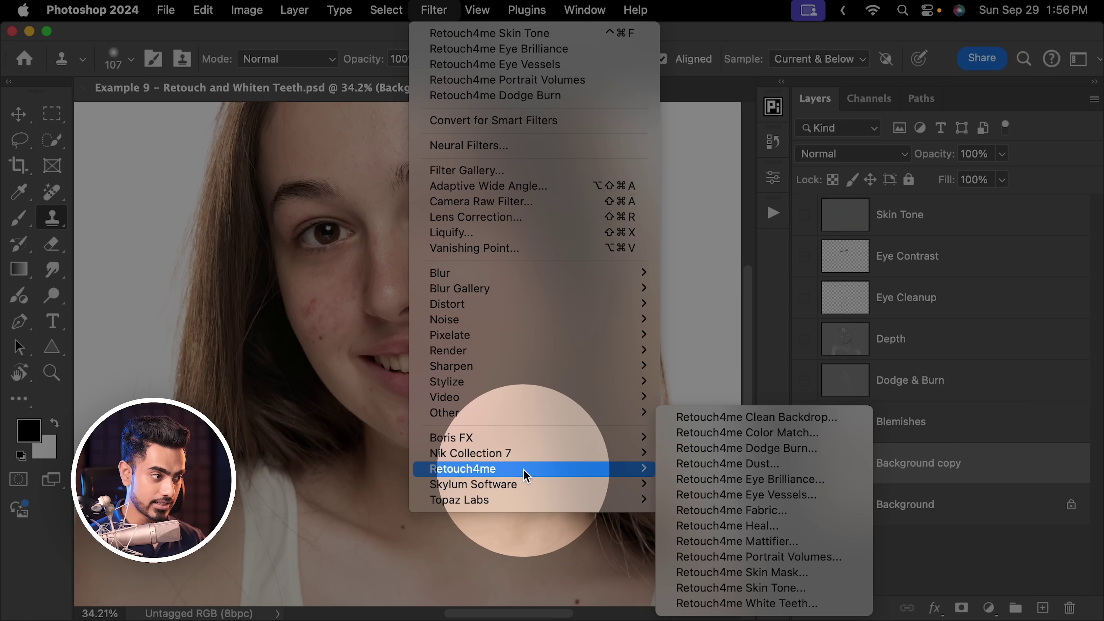
click(757, 527)
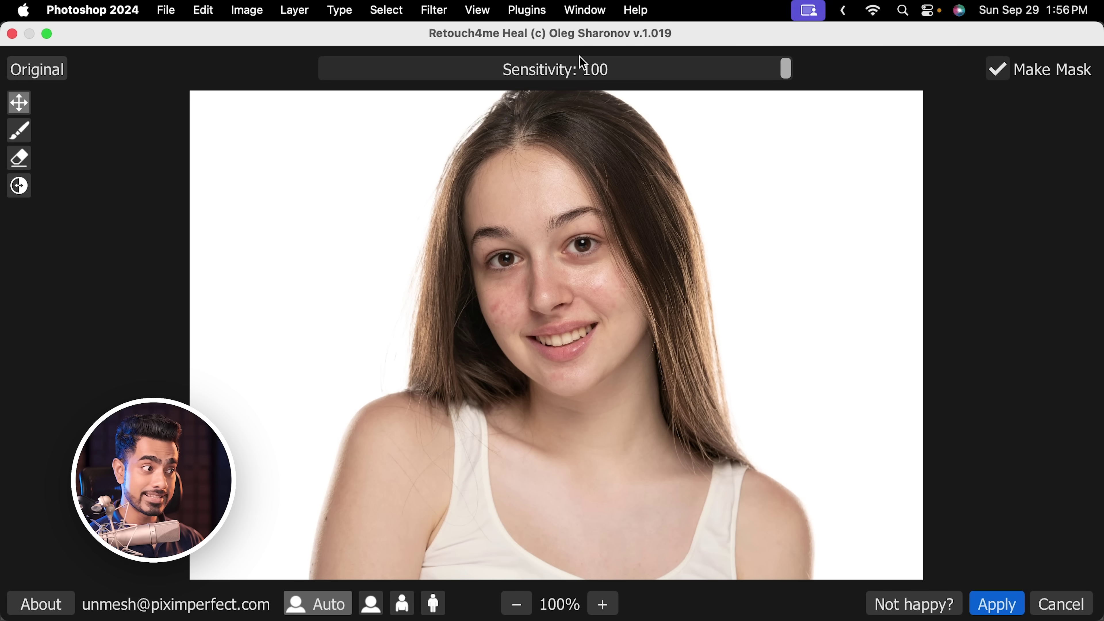
drag(784, 83, 534, 89)
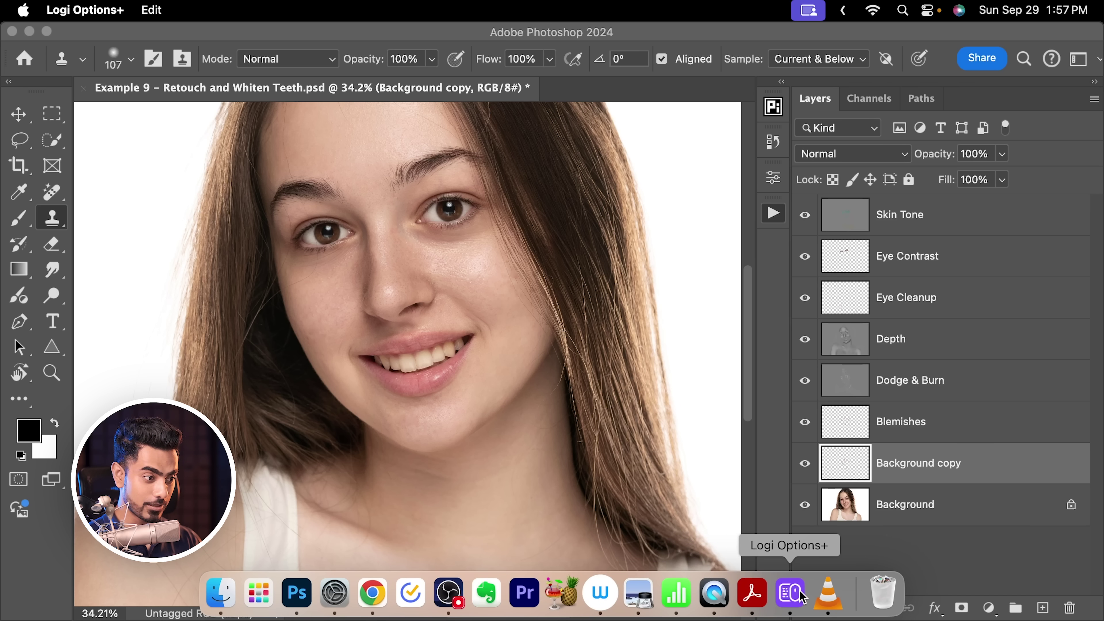
Switch to Logi Options+ to view the device's key assignments
click(800, 595)
mouse_move(456, 287)
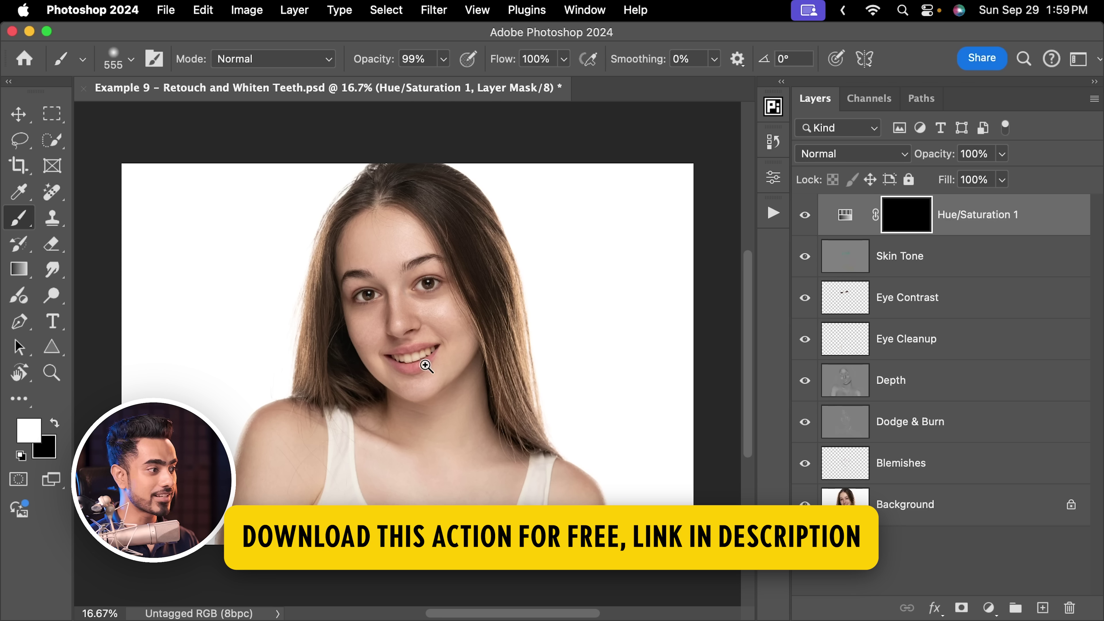
Reduce the brush to 40 px and paint white over the teeth on the Hue/Saturation 1 layer mask
mouse_move(425, 365)
mouse_down()
mouse_move(464, 340)
mouse_move(517, 328)
mouse_up()
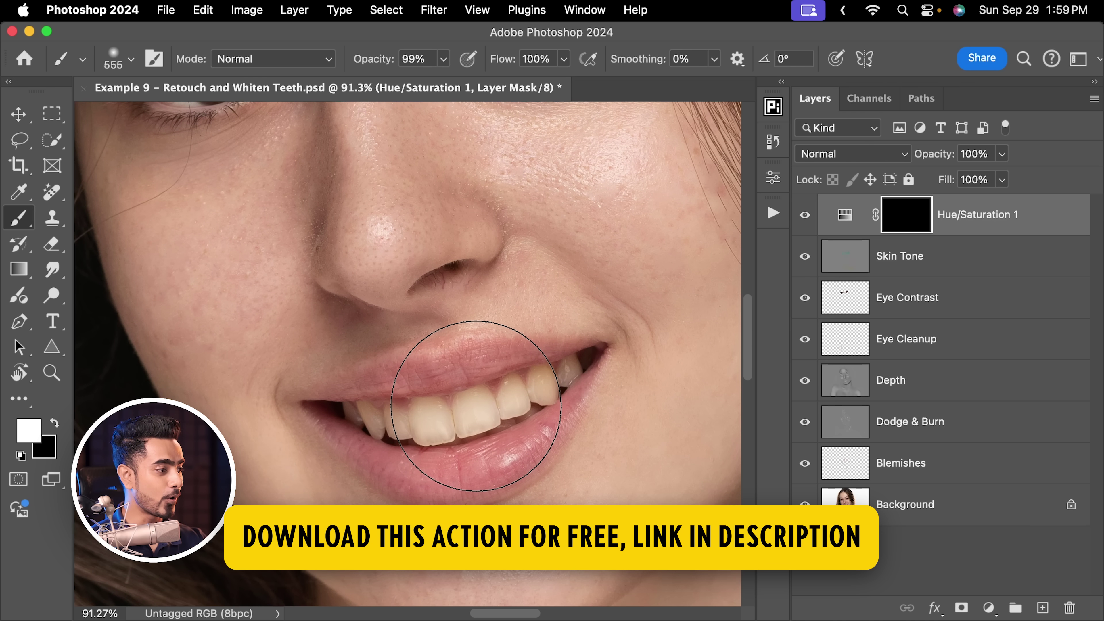
key(bracketleft)
key(bracketleft)
key(bracketleft)
key(bracketleft)
key(bracketleft)
key(bracketleft)
key(bracketleft)
key(bracketleft)
key(bracketleft)
key(bracketleft)
key(bracketleft)
key(bracketleft)
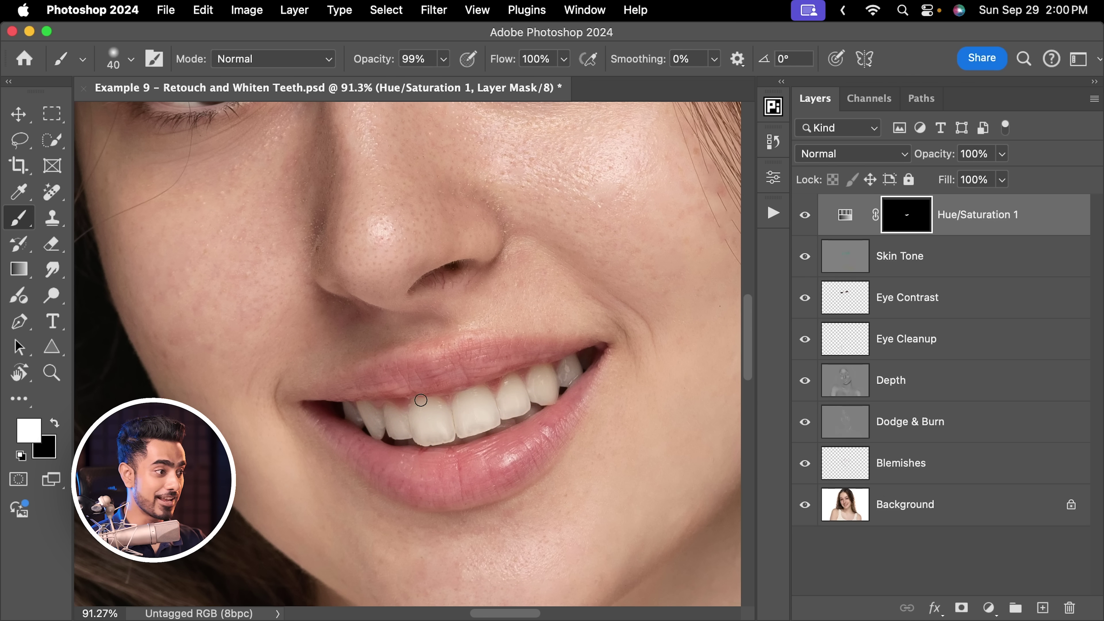
Make black the foreground colour and reduce the brush size to 20 px for correcting the teeth mask
key(x)
key(bracketleft)
key(bracketleft)
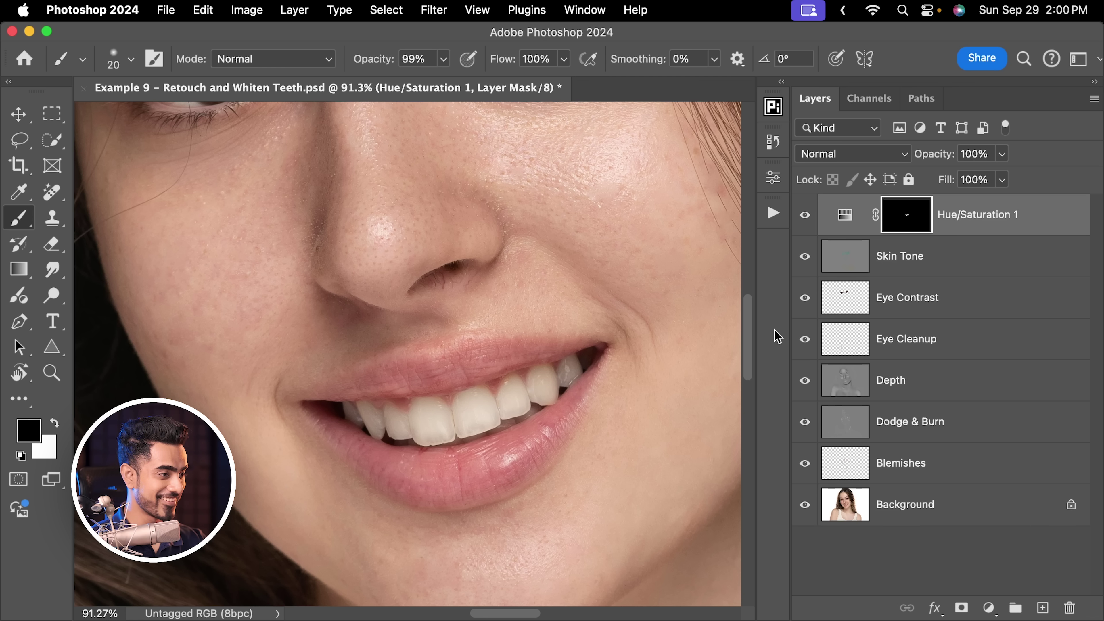
Check the teeth whitening on the whole face by toggling visibility of the Hue/Saturation 1 layer
scroll(675, 292, down, 3)
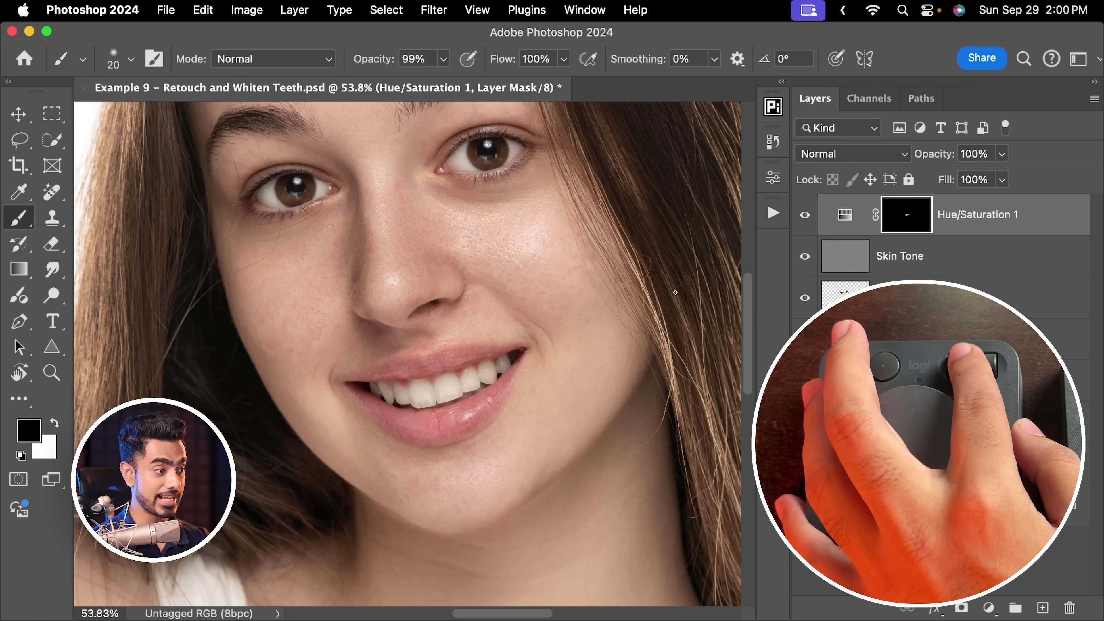
scroll(675, 292, down, 2)
click(805, 215)
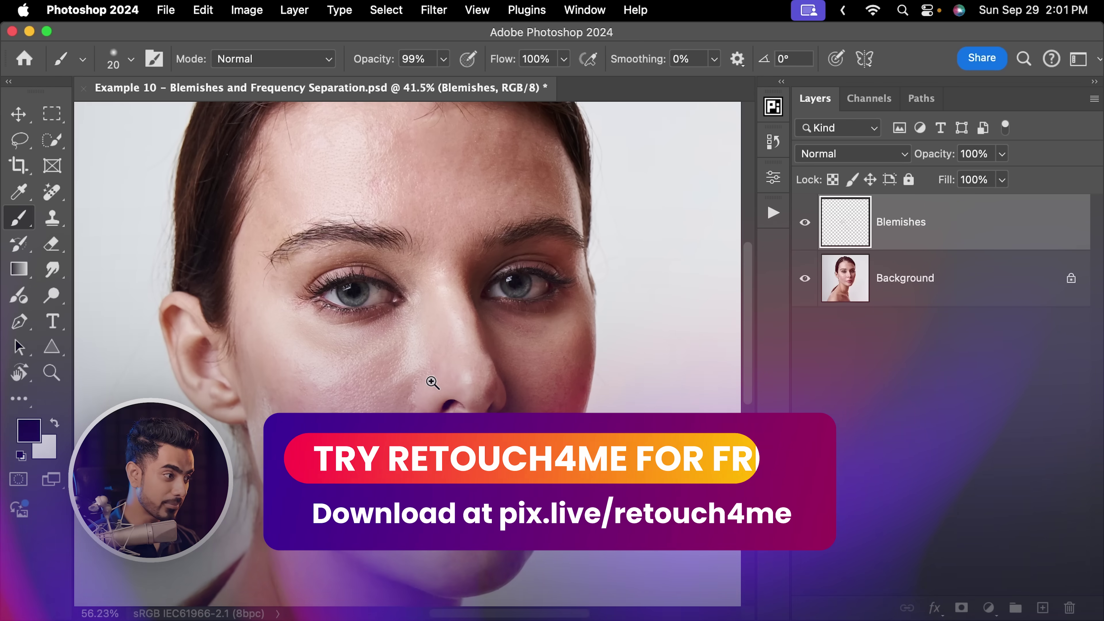
Compare the skin with and without blemish removal by hiding and showing the Blemishes layer
drag(403, 394, 424, 394)
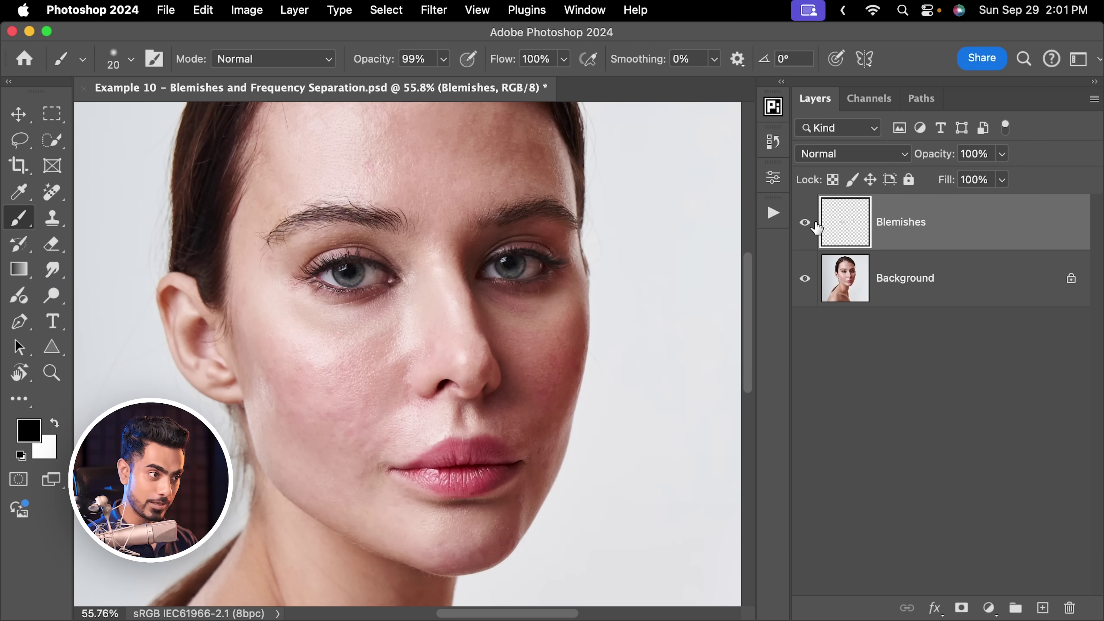
click(805, 222)
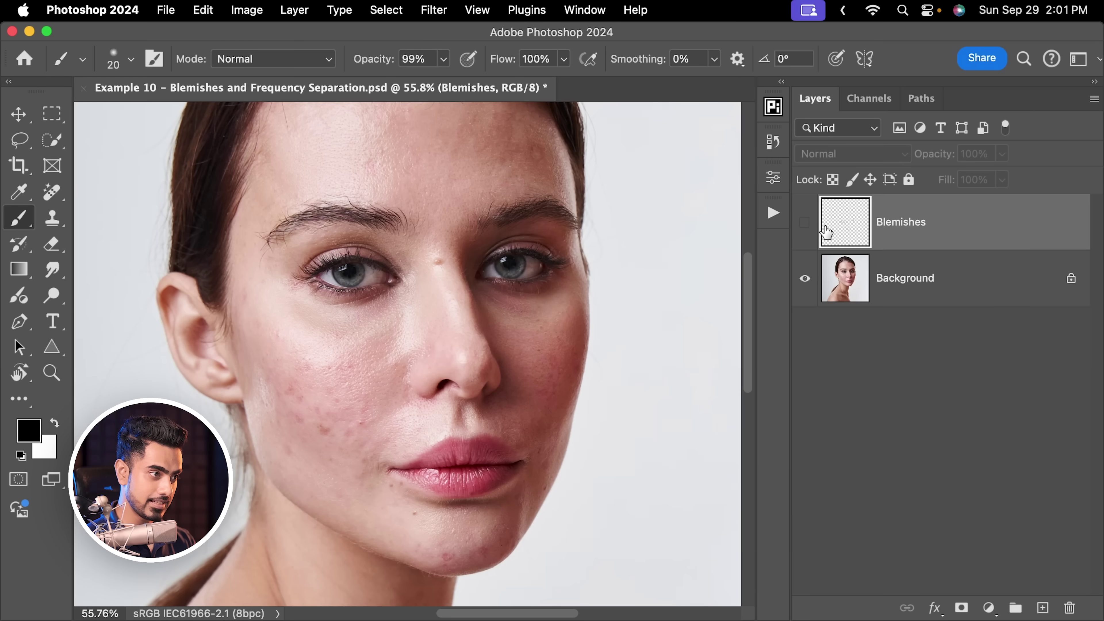
click(805, 225)
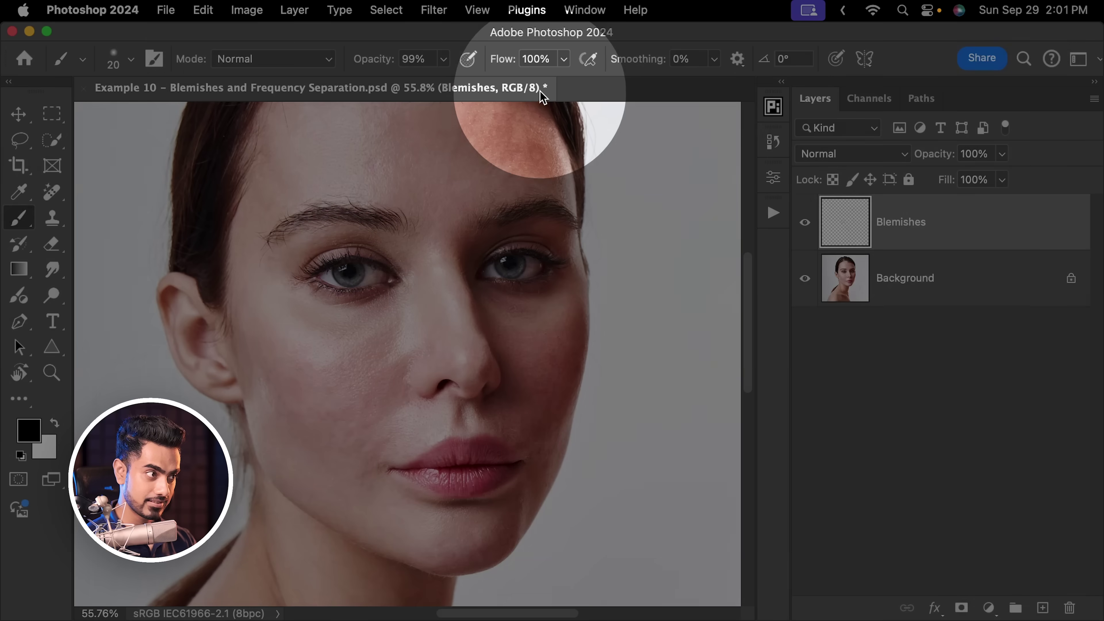
Run the 8-bit frequency separation action, accepting a Gaussian Blur radius of 8.0 pixels for the Low Frequency layer
scroll(543, 96, up, 3)
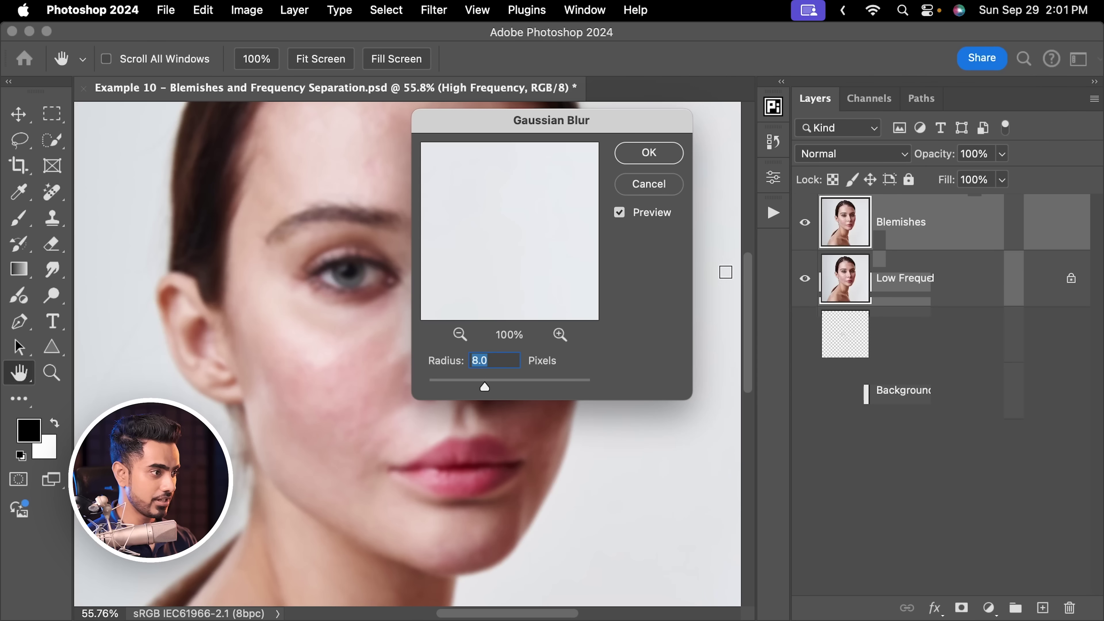
drag(496, 122, 544, 141)
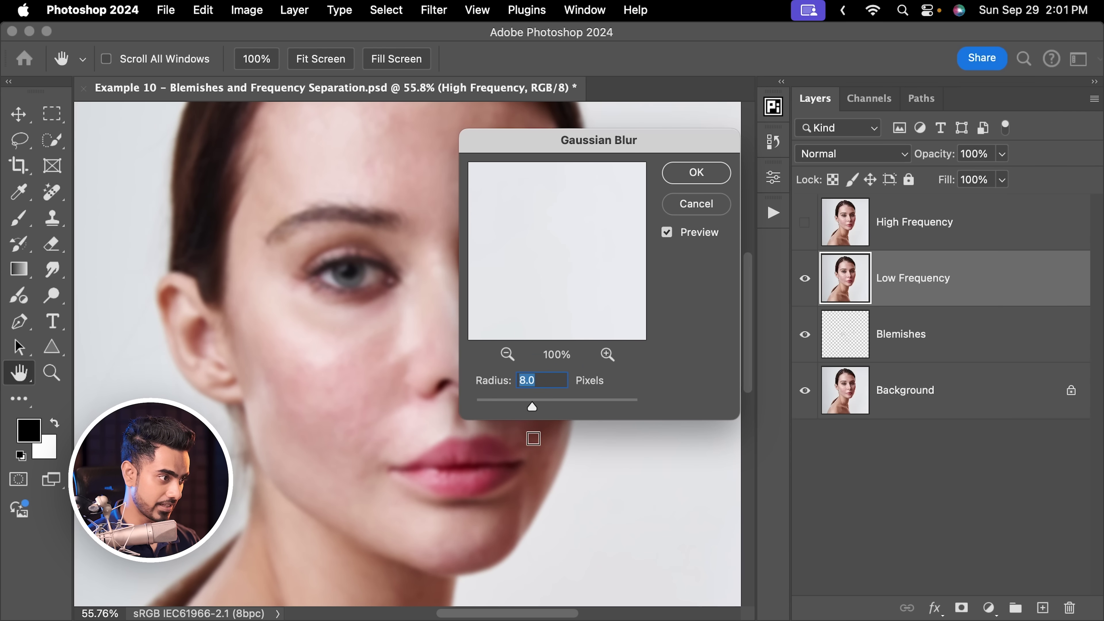
click(713, 175)
click(825, 205)
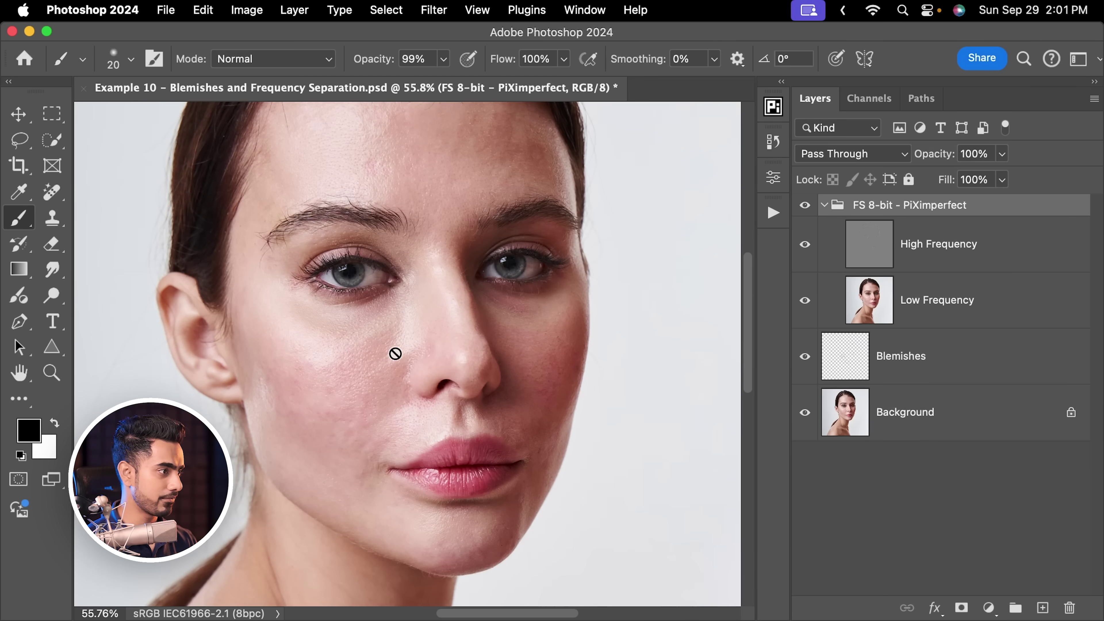
Hide the High Frequency layer and add a new empty layer directly above Low Frequency
scroll(333, 329, up, 3)
click(816, 253)
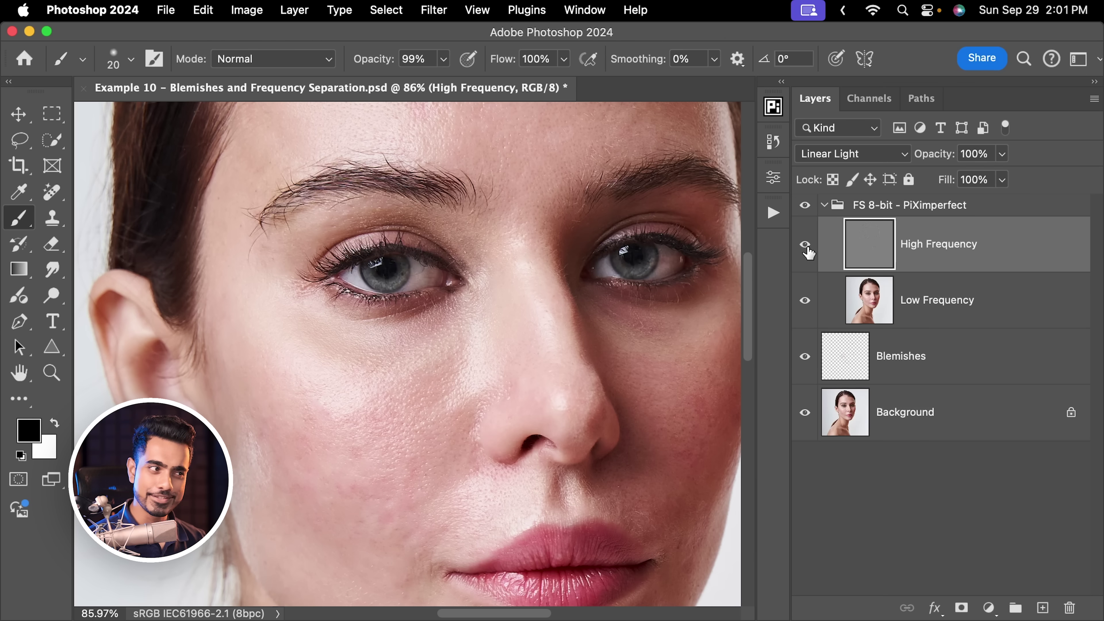
click(805, 244)
click(939, 306)
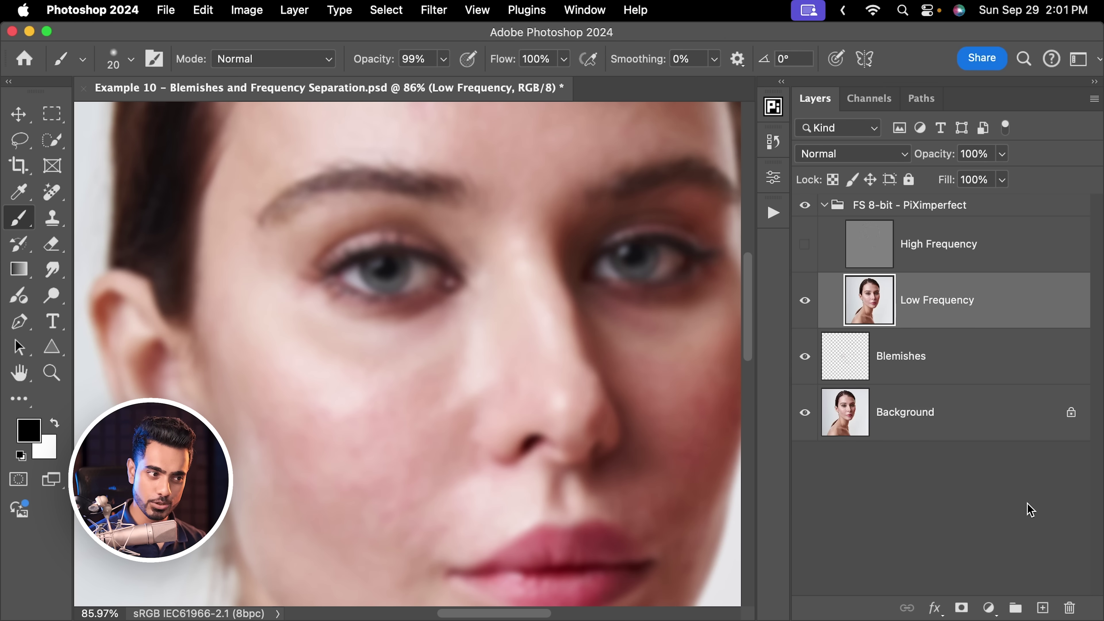
click(1043, 608)
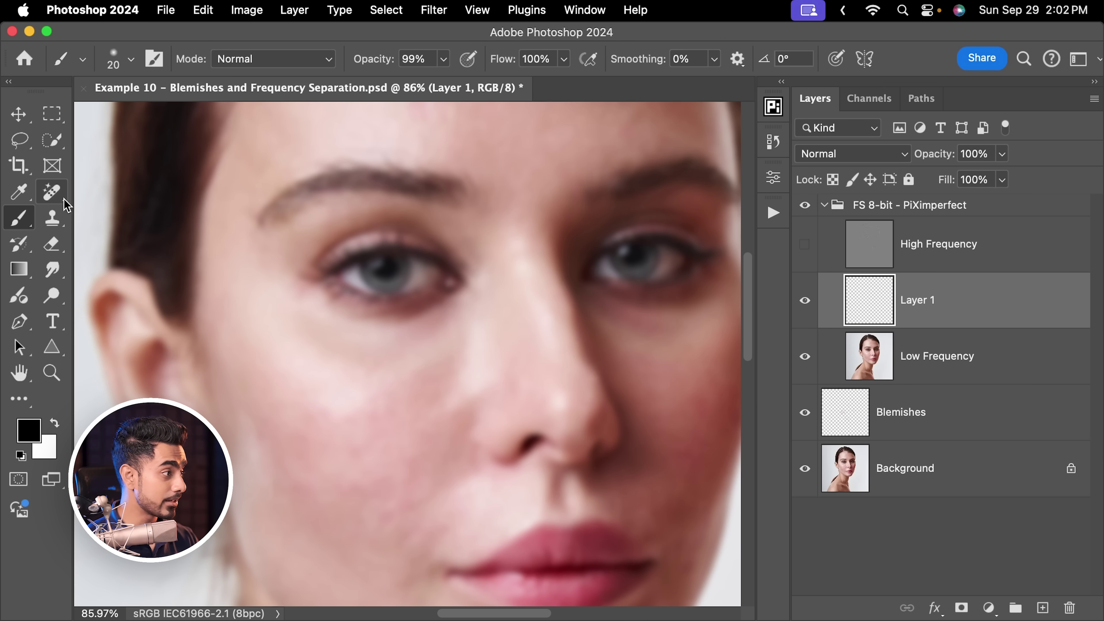
Smooth the area under the eye nearest the visible ear on the new layer with the Remove tool at size 25
drag(52, 192, 120, 212)
click(121, 209)
scroll(382, 387, up, 1)
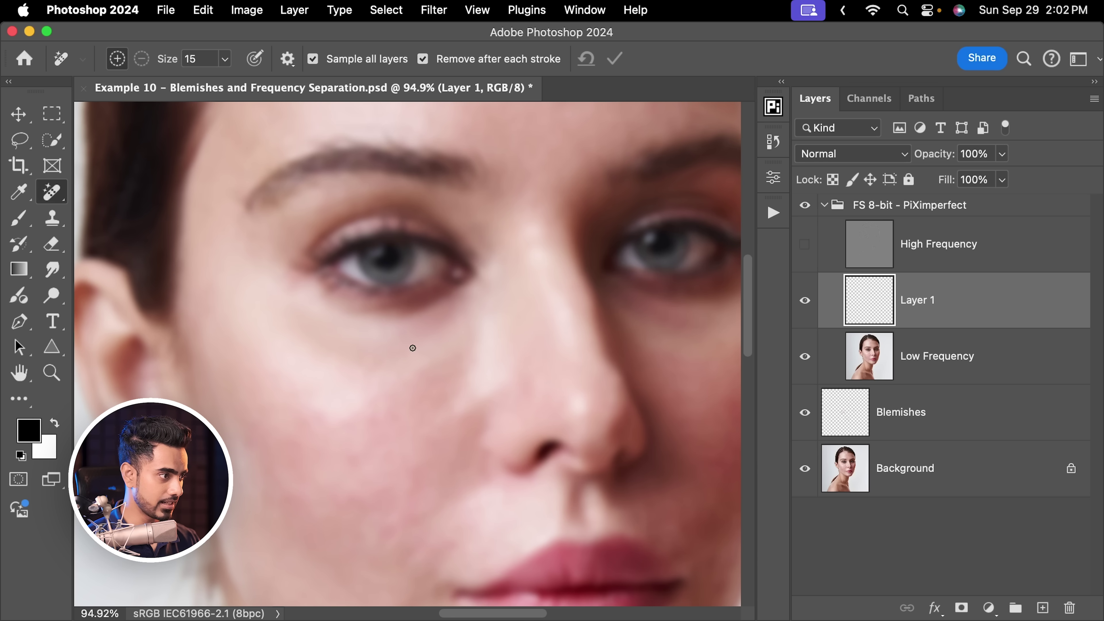
mouse_move(432, 320)
mouse_down()
mouse_move(353, 322)
mouse_move(347, 382)
mouse_up()
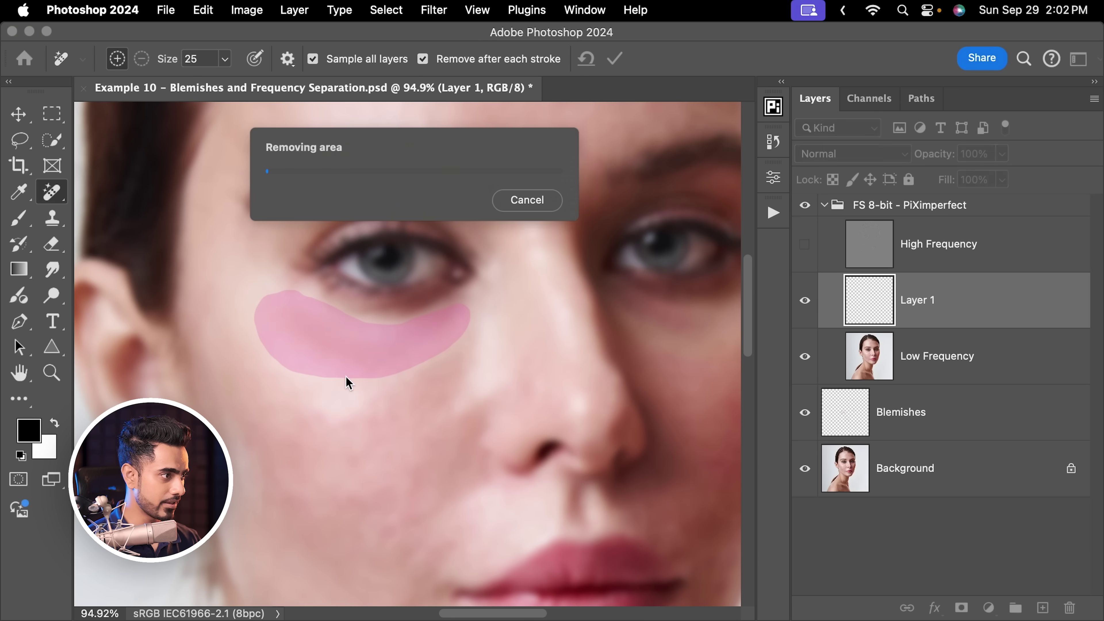
scroll(443, 296, down, 3)
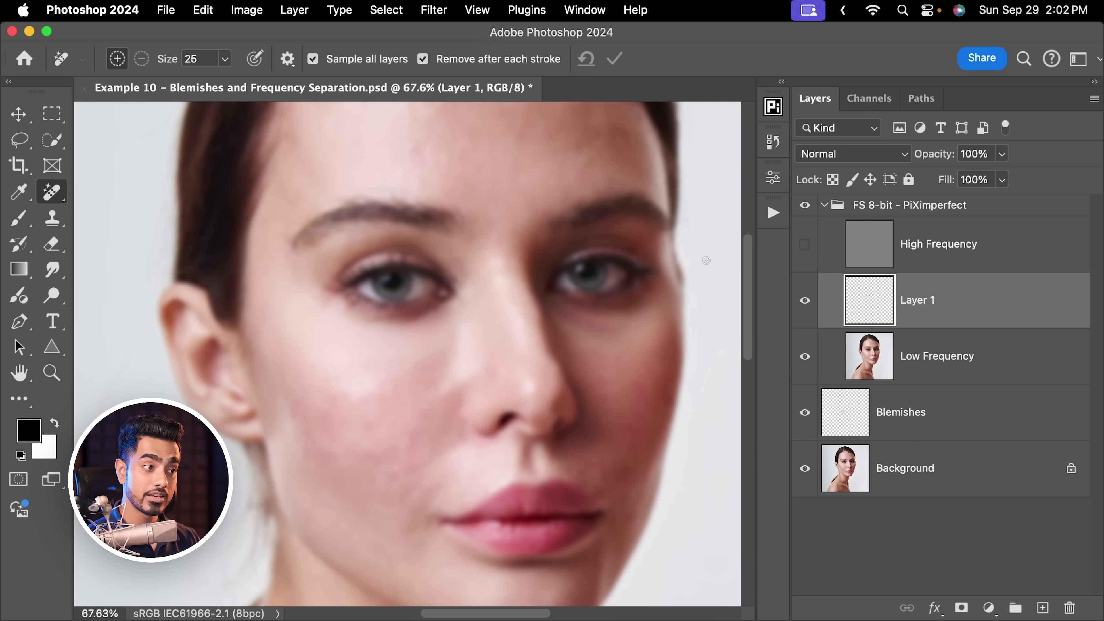
Show the High Frequency layer again and compare the retouch by toggling the FS 8-bit - PiXimperfect group
click(808, 245)
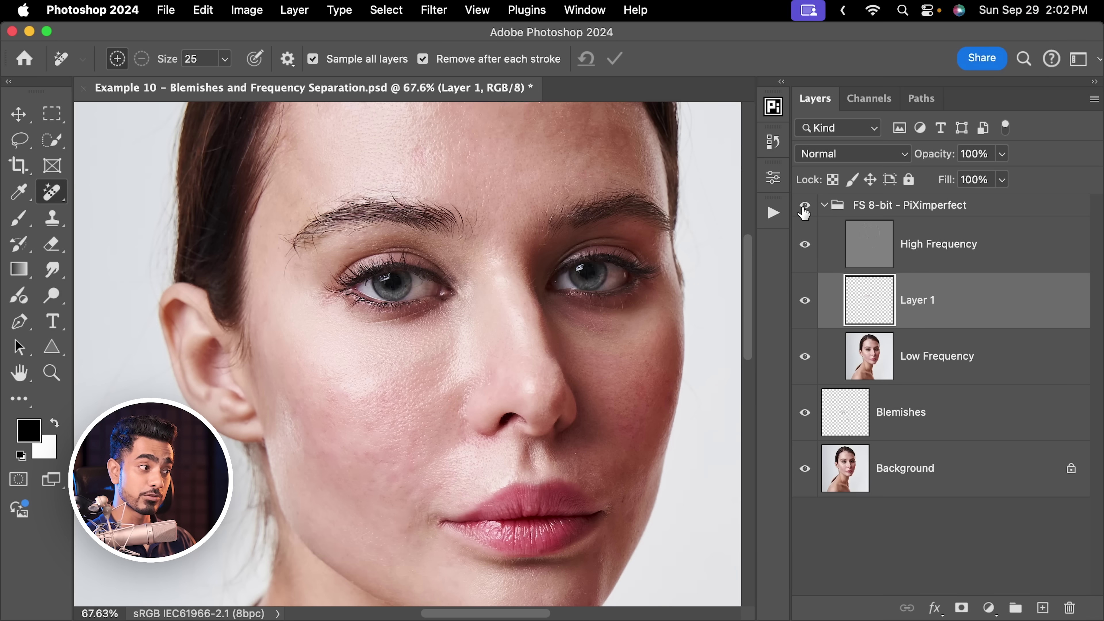
click(804, 208)
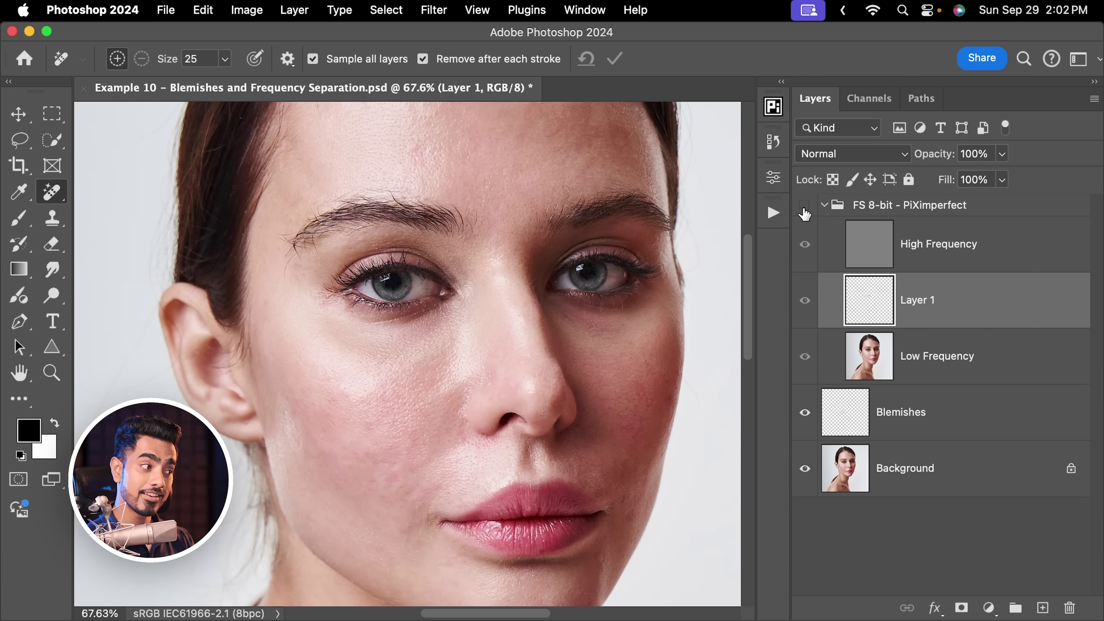
click(805, 207)
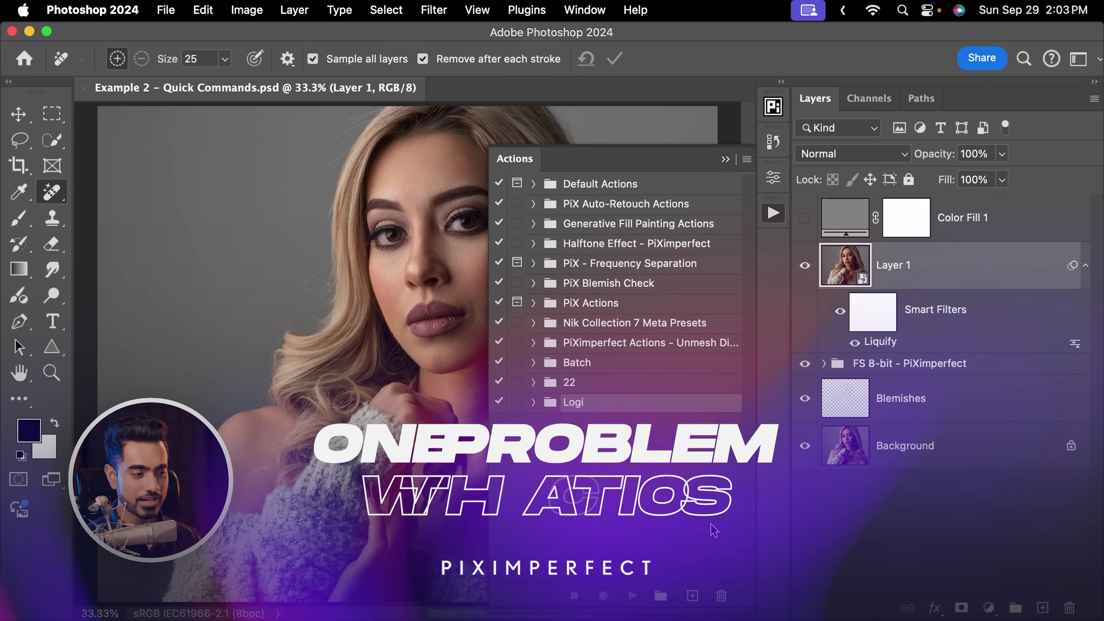
Record a new action named Dummy in the Logi set that creates a new layer
click(692, 595)
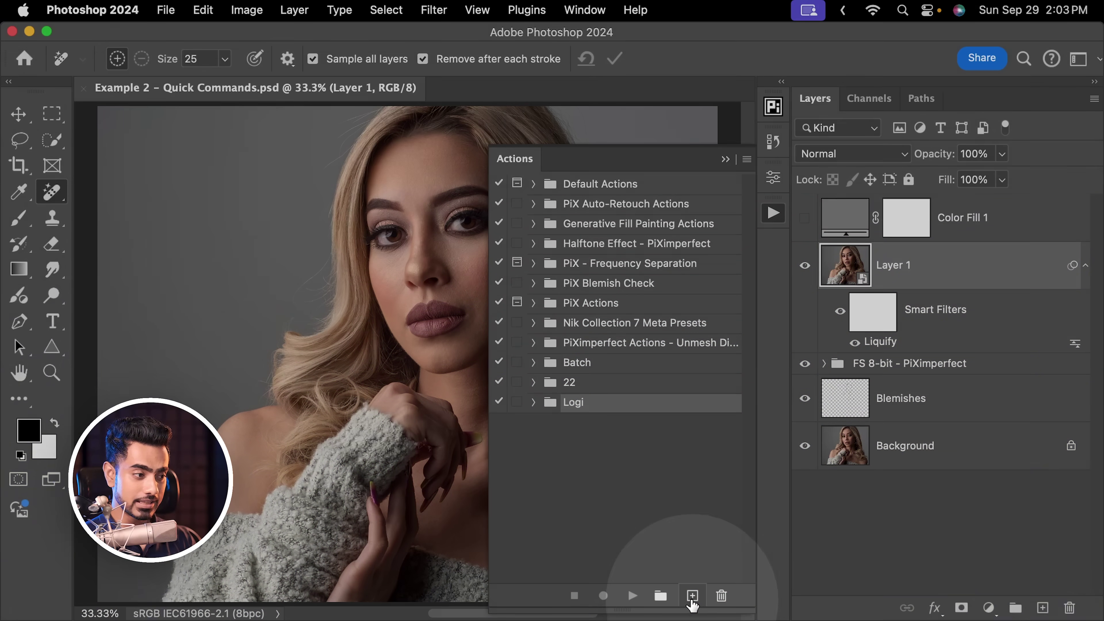
text(Dummy)
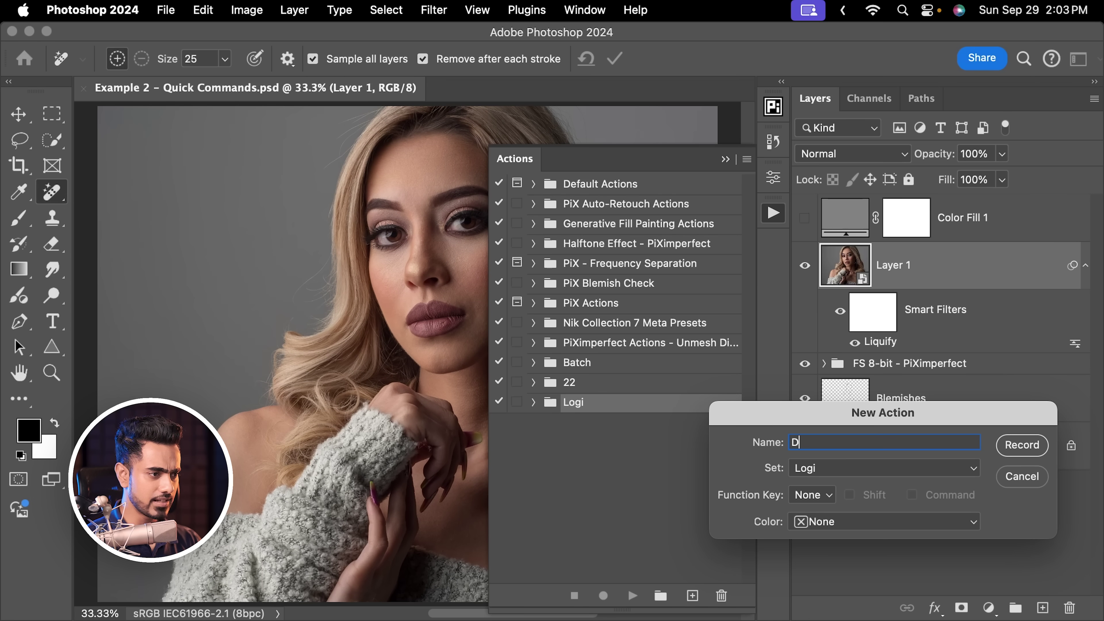
click(1011, 447)
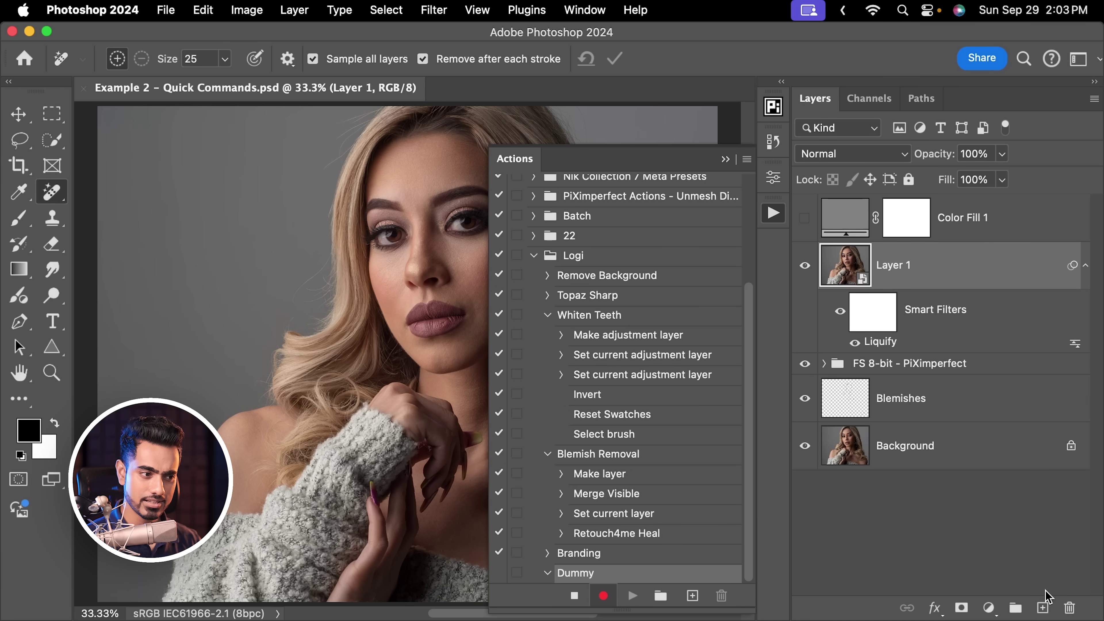
click(1043, 607)
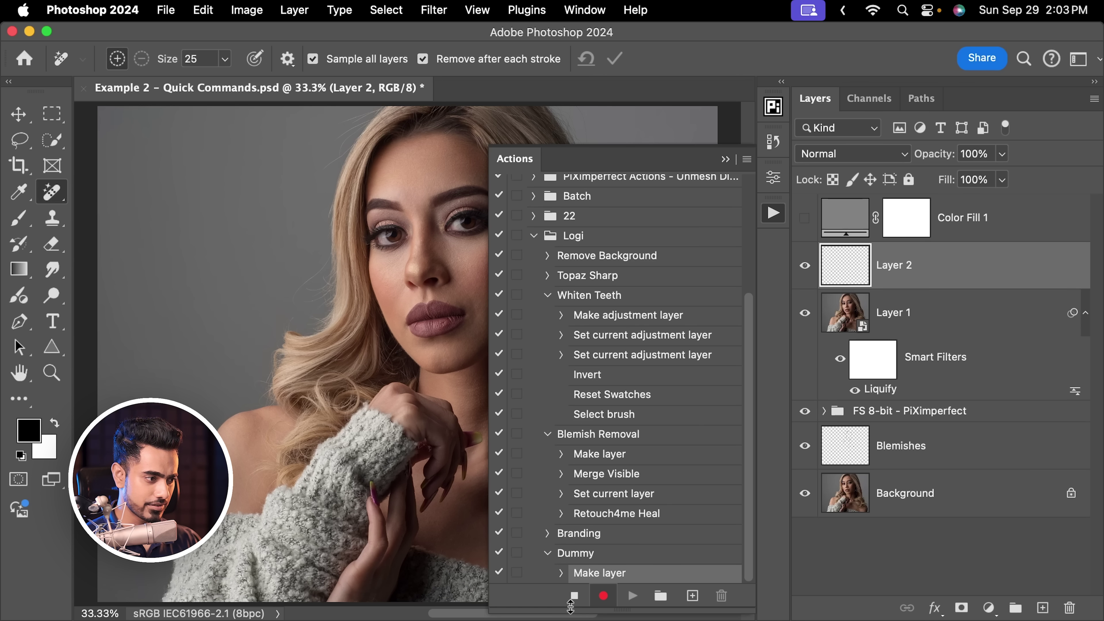
Switch to Logi Options+ and search the available actions for "Dum"
mouse_move(752, 615)
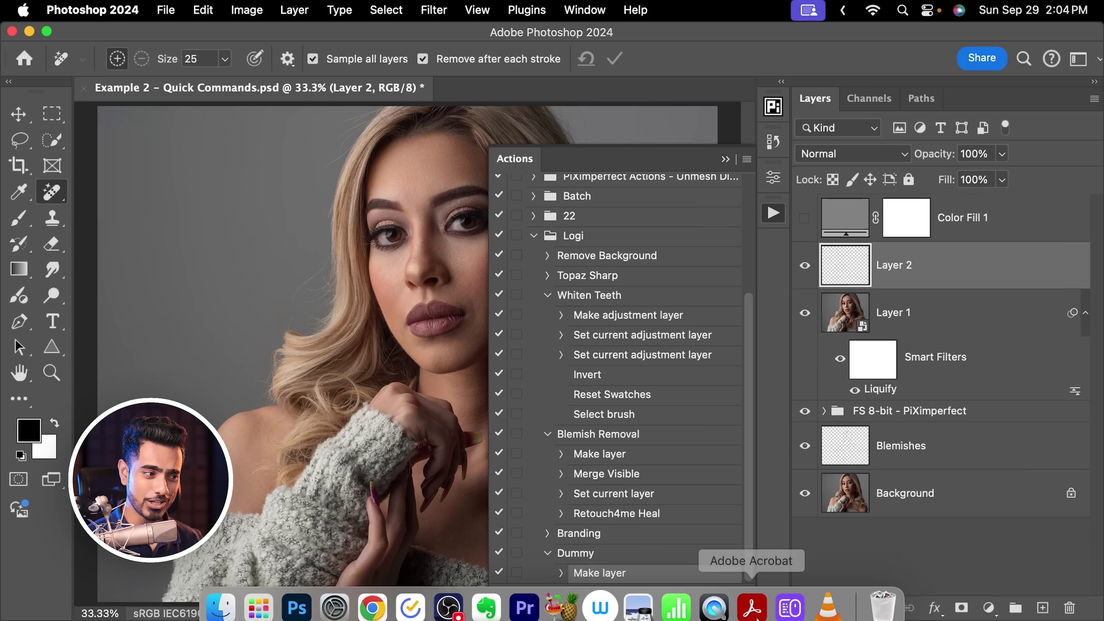
click(802, 609)
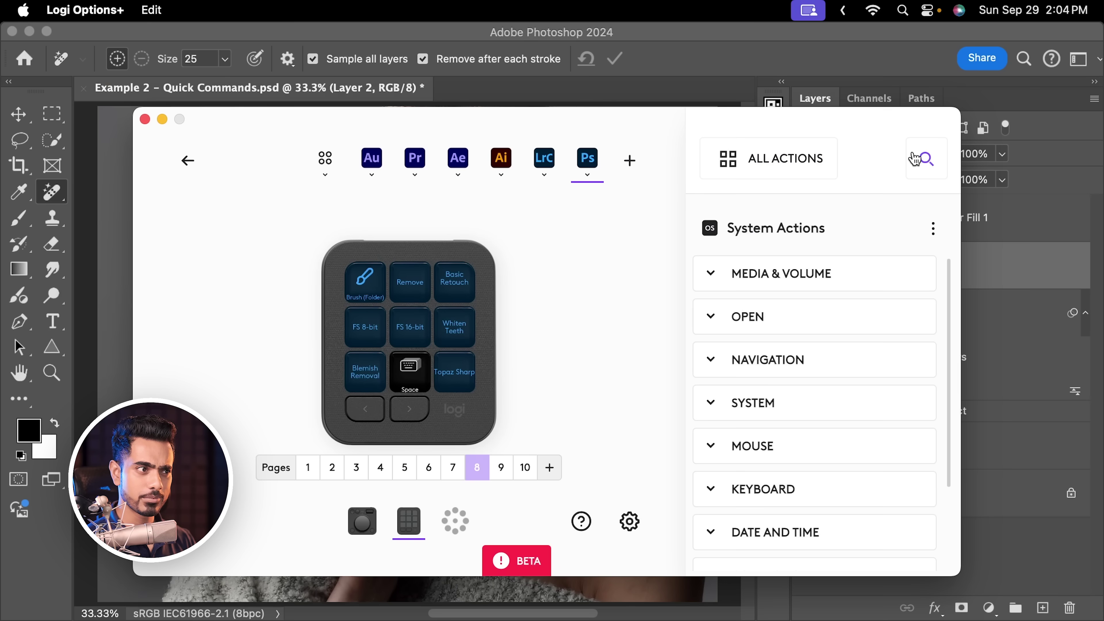
click(926, 158)
text(Dum)
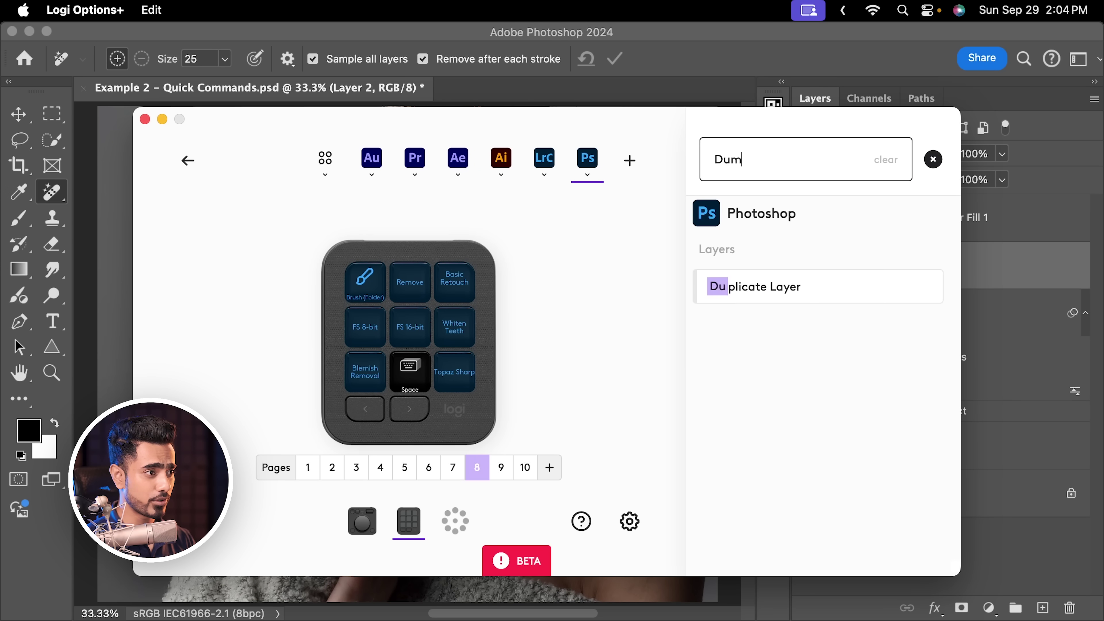